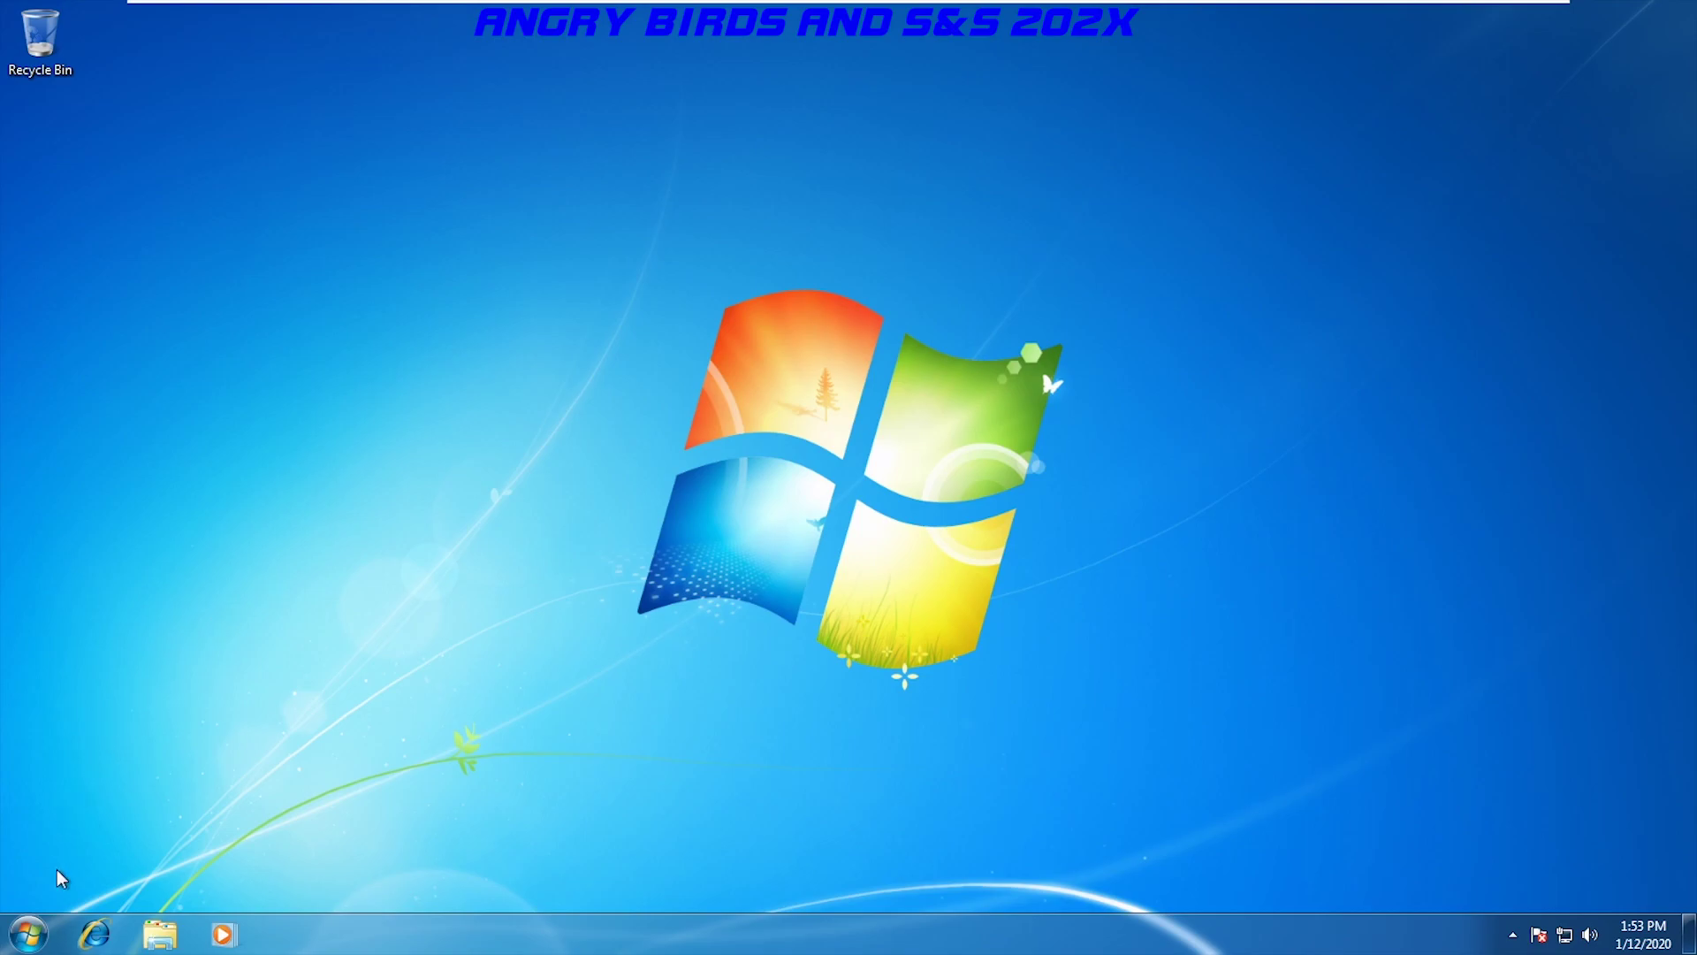
Browse the Start menu's All Programs list, expanding and collapsing Accessories, then open Libraries in Explorer.
{"action": "left_click", "coordinate": [30, 934]}
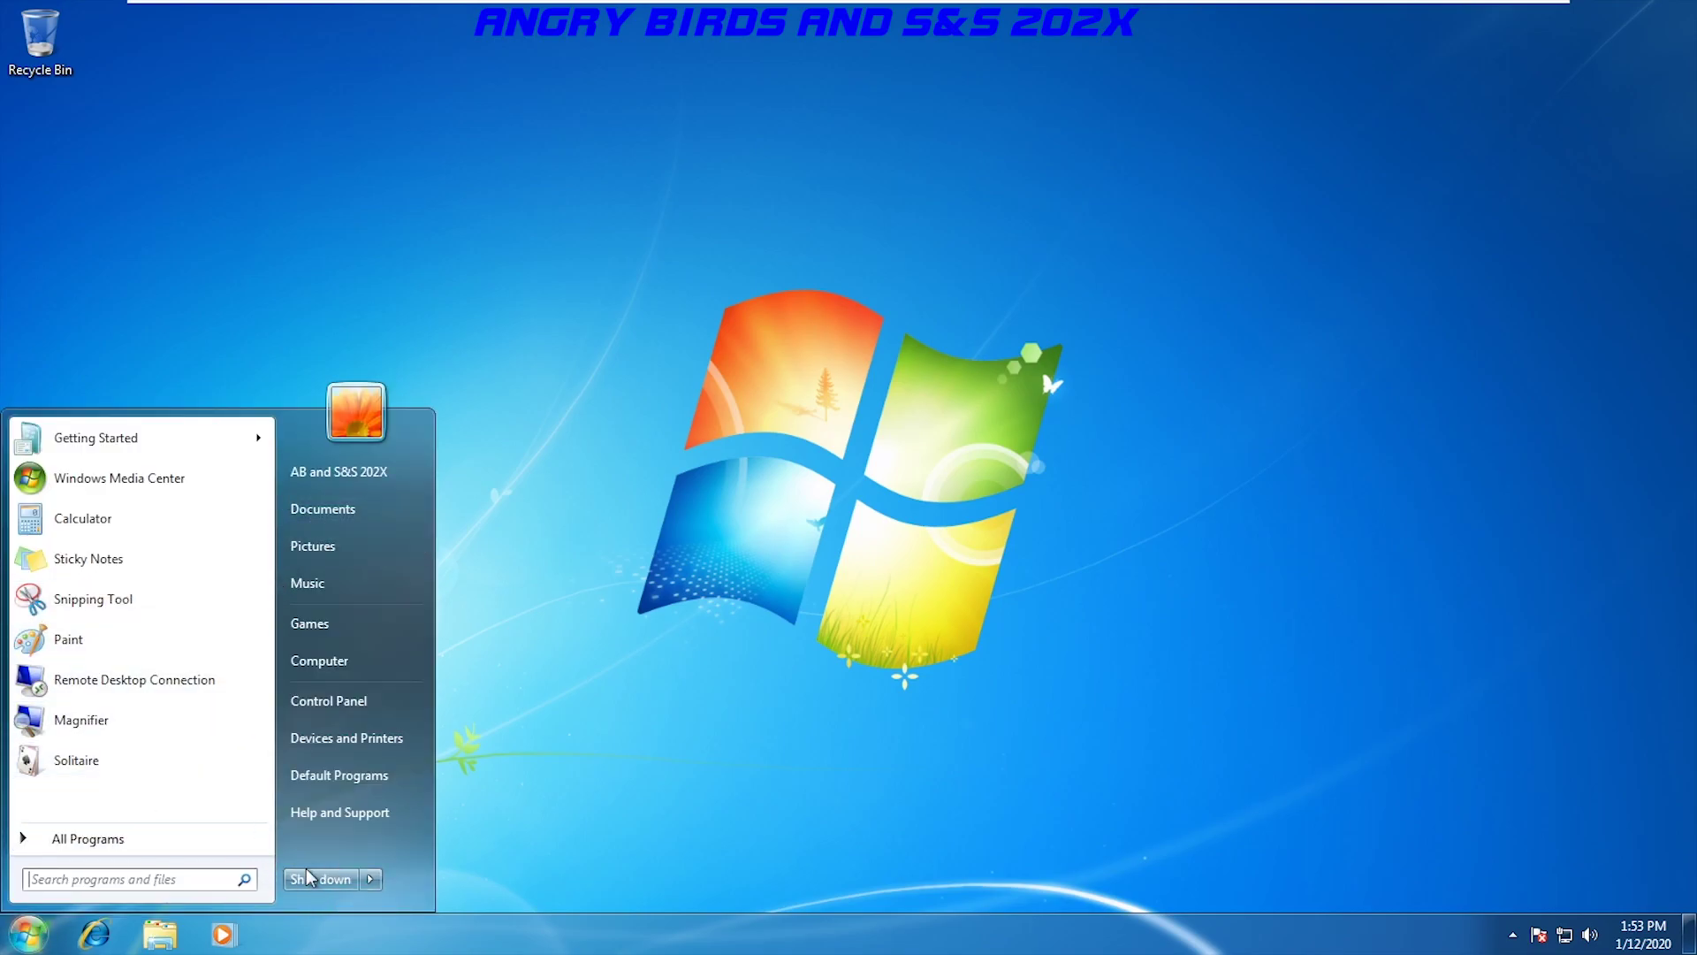
{"action": "mouse_move", "coordinate": [375, 878]}
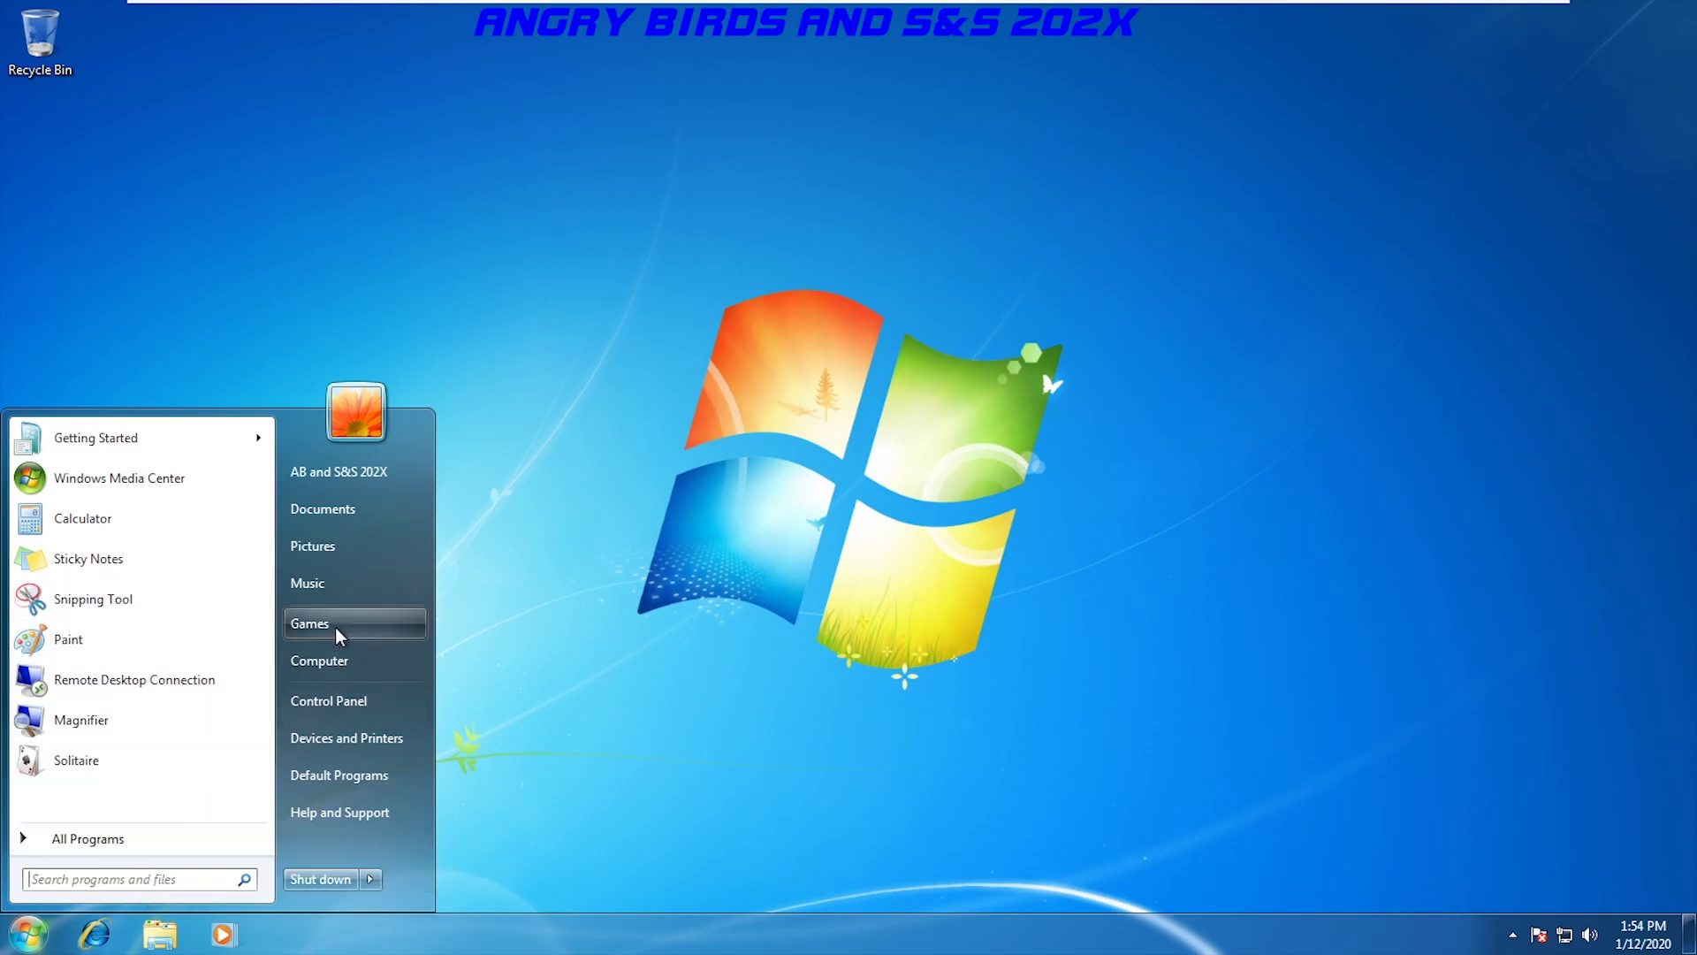
{"action": "left_click", "coordinate": [101, 839]}
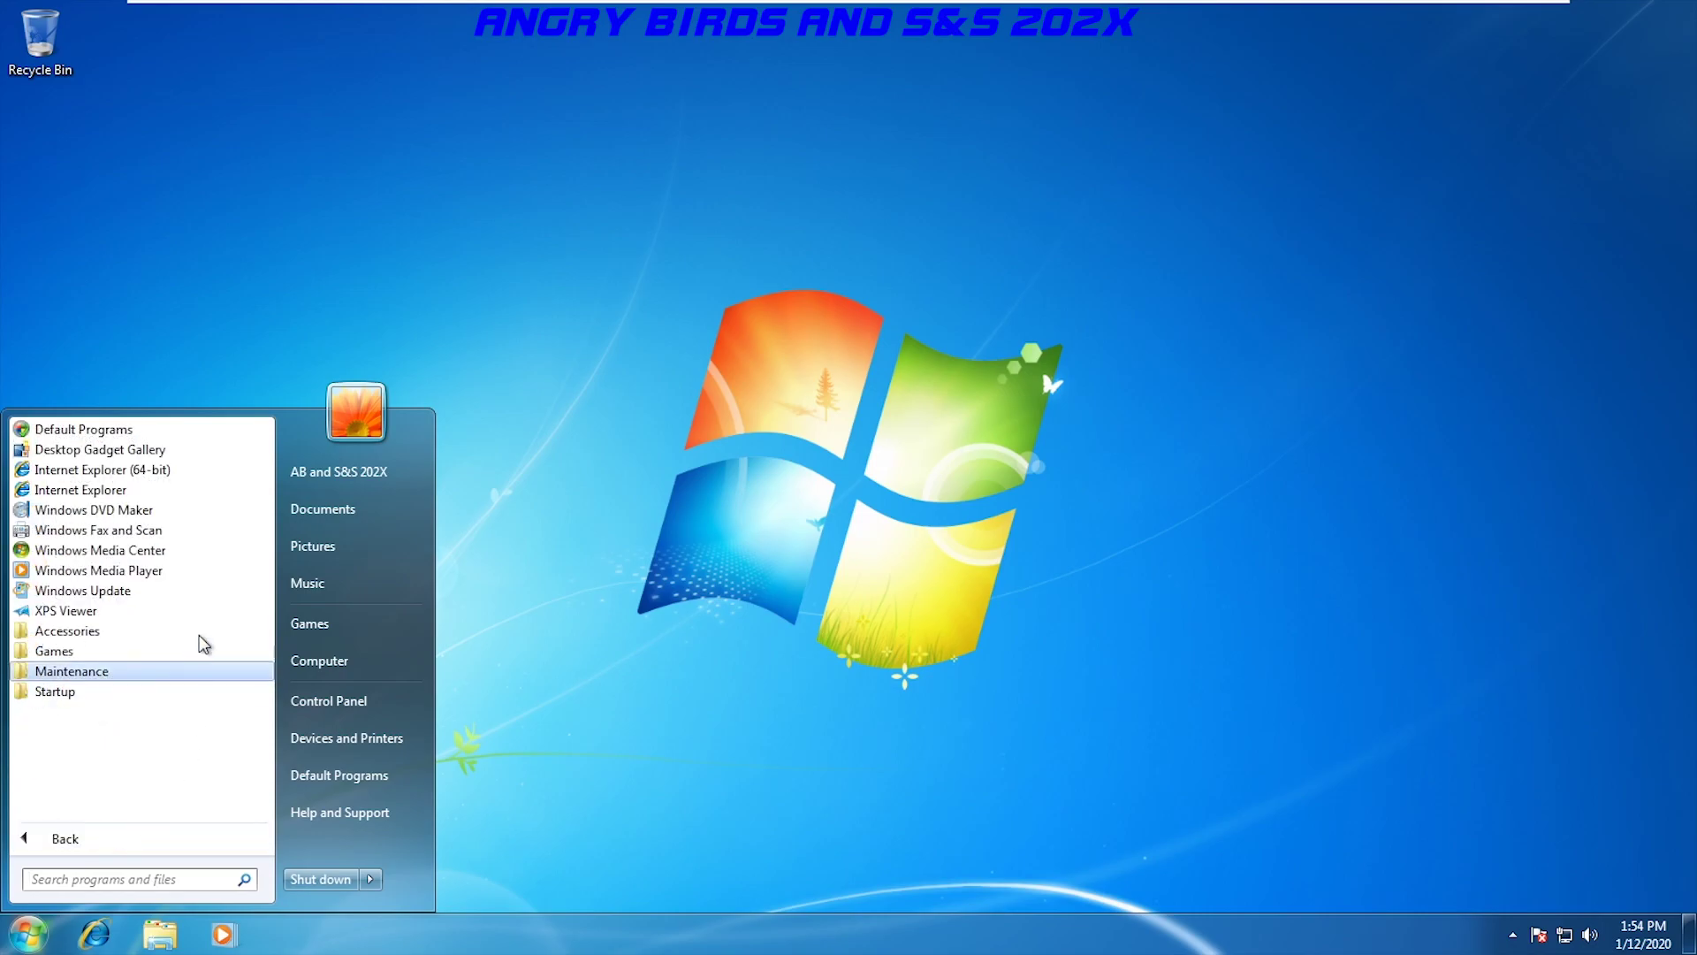
{"action": "left_click", "coordinate": [106, 631]}
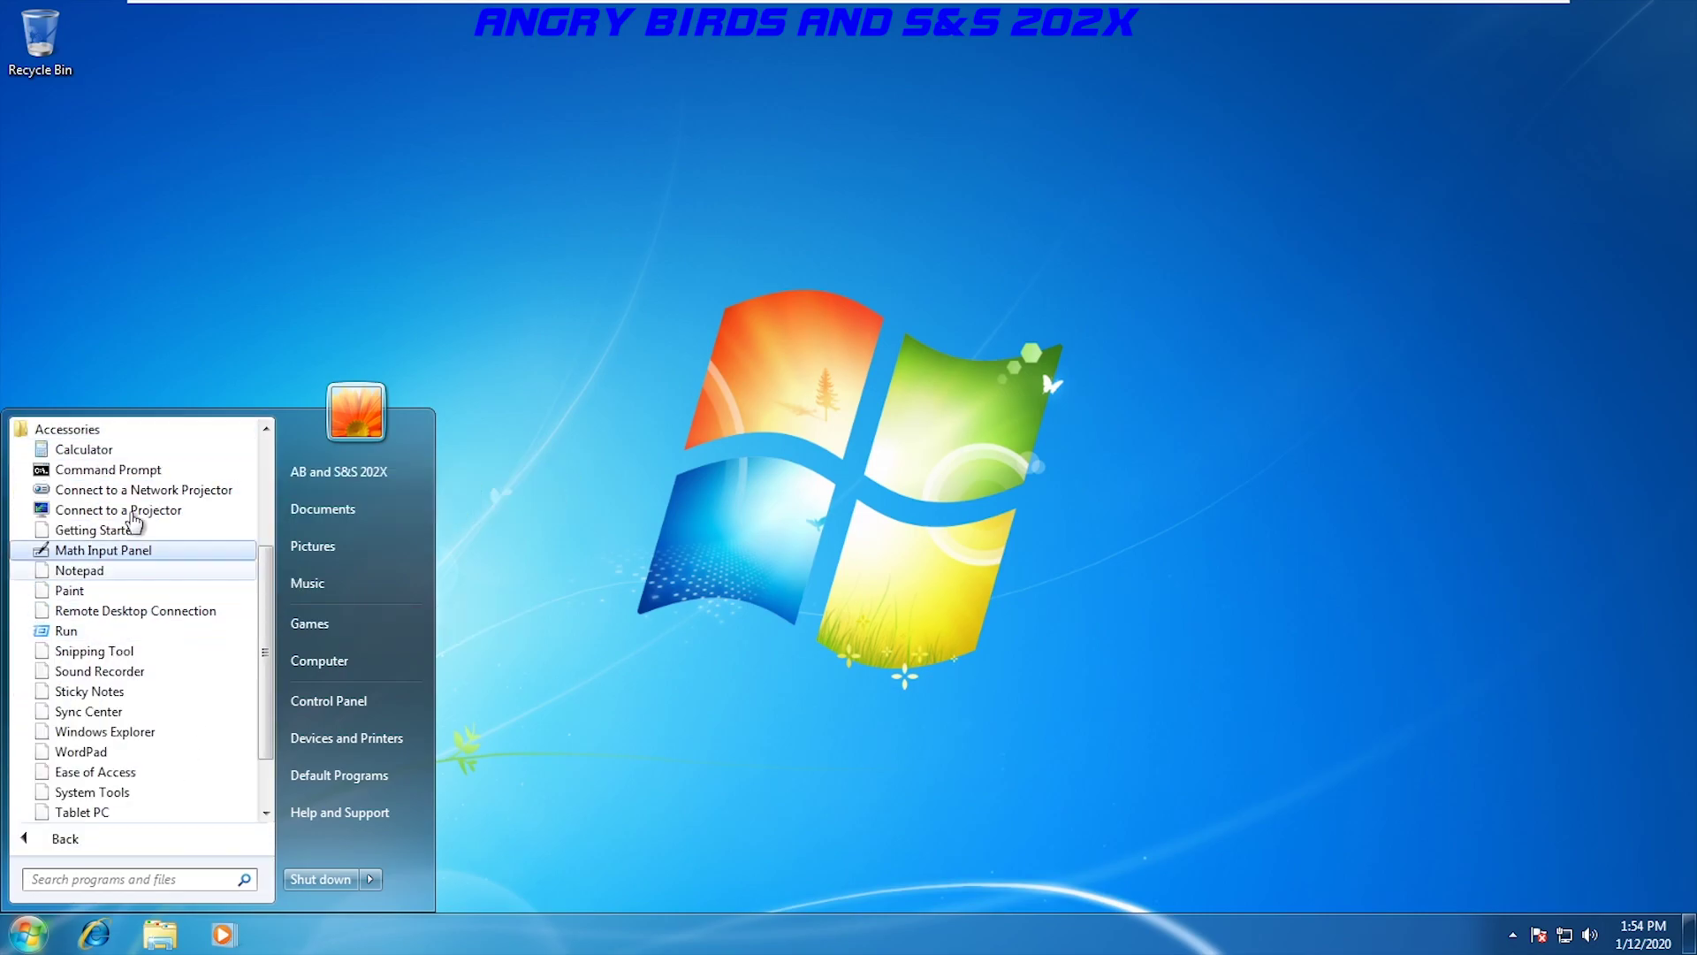
{"action": "left_click", "coordinate": [74, 433]}
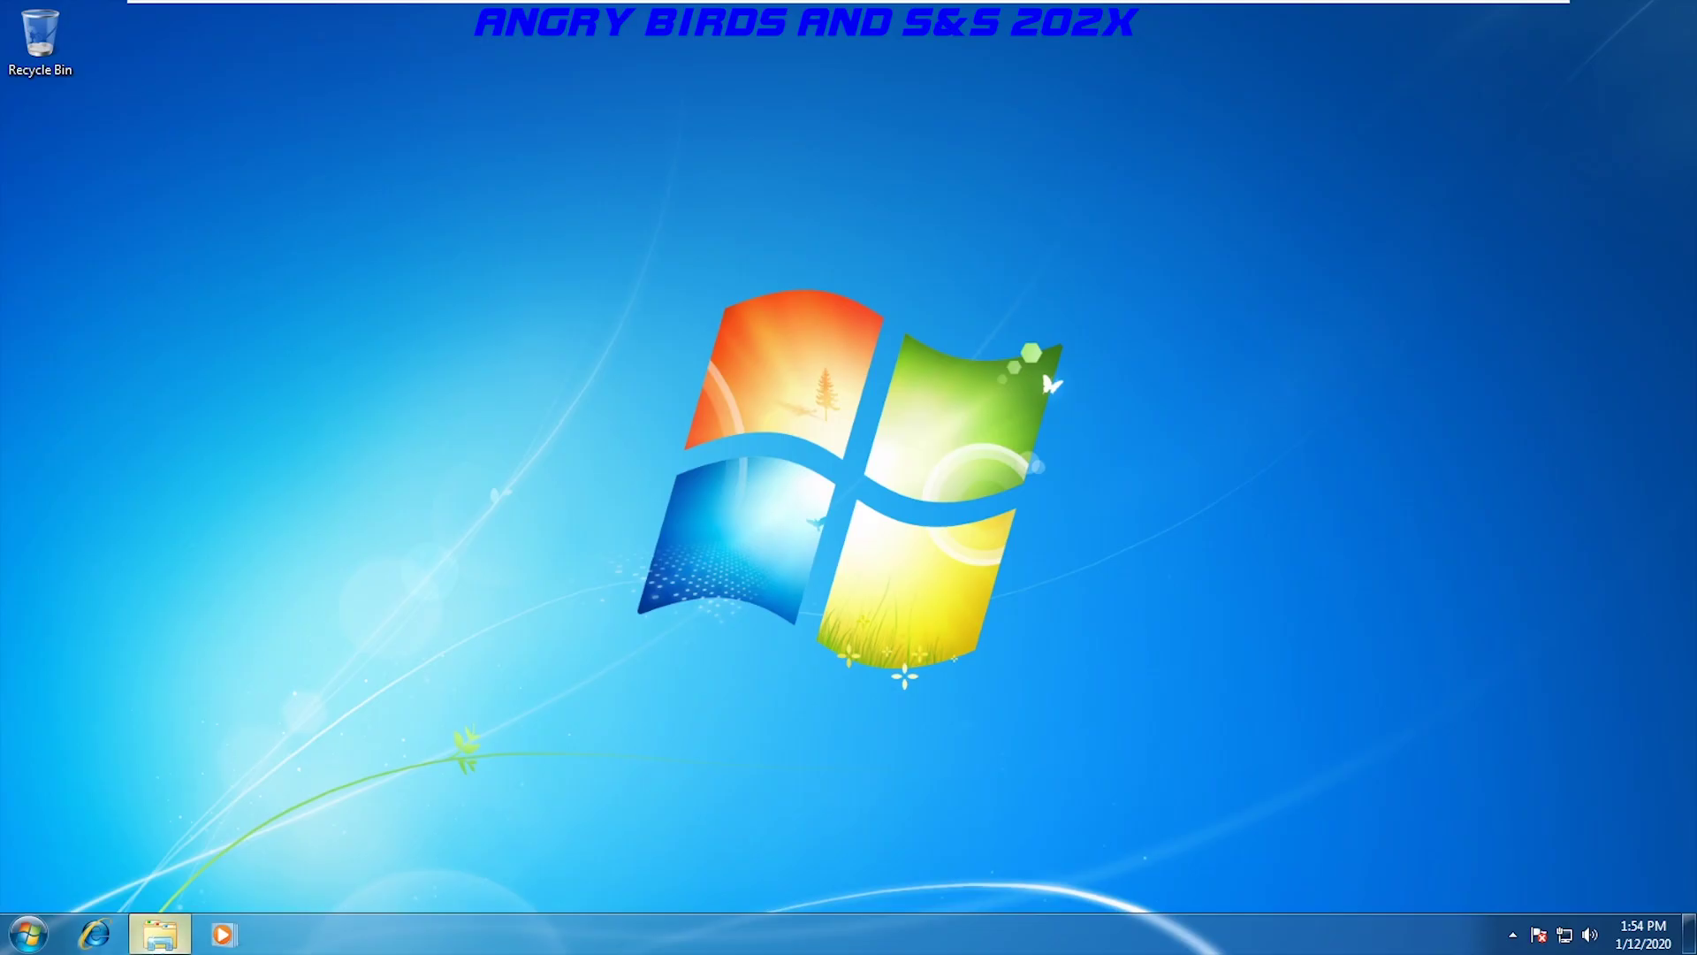
{"action": "left_click", "coordinate": [159, 934]}
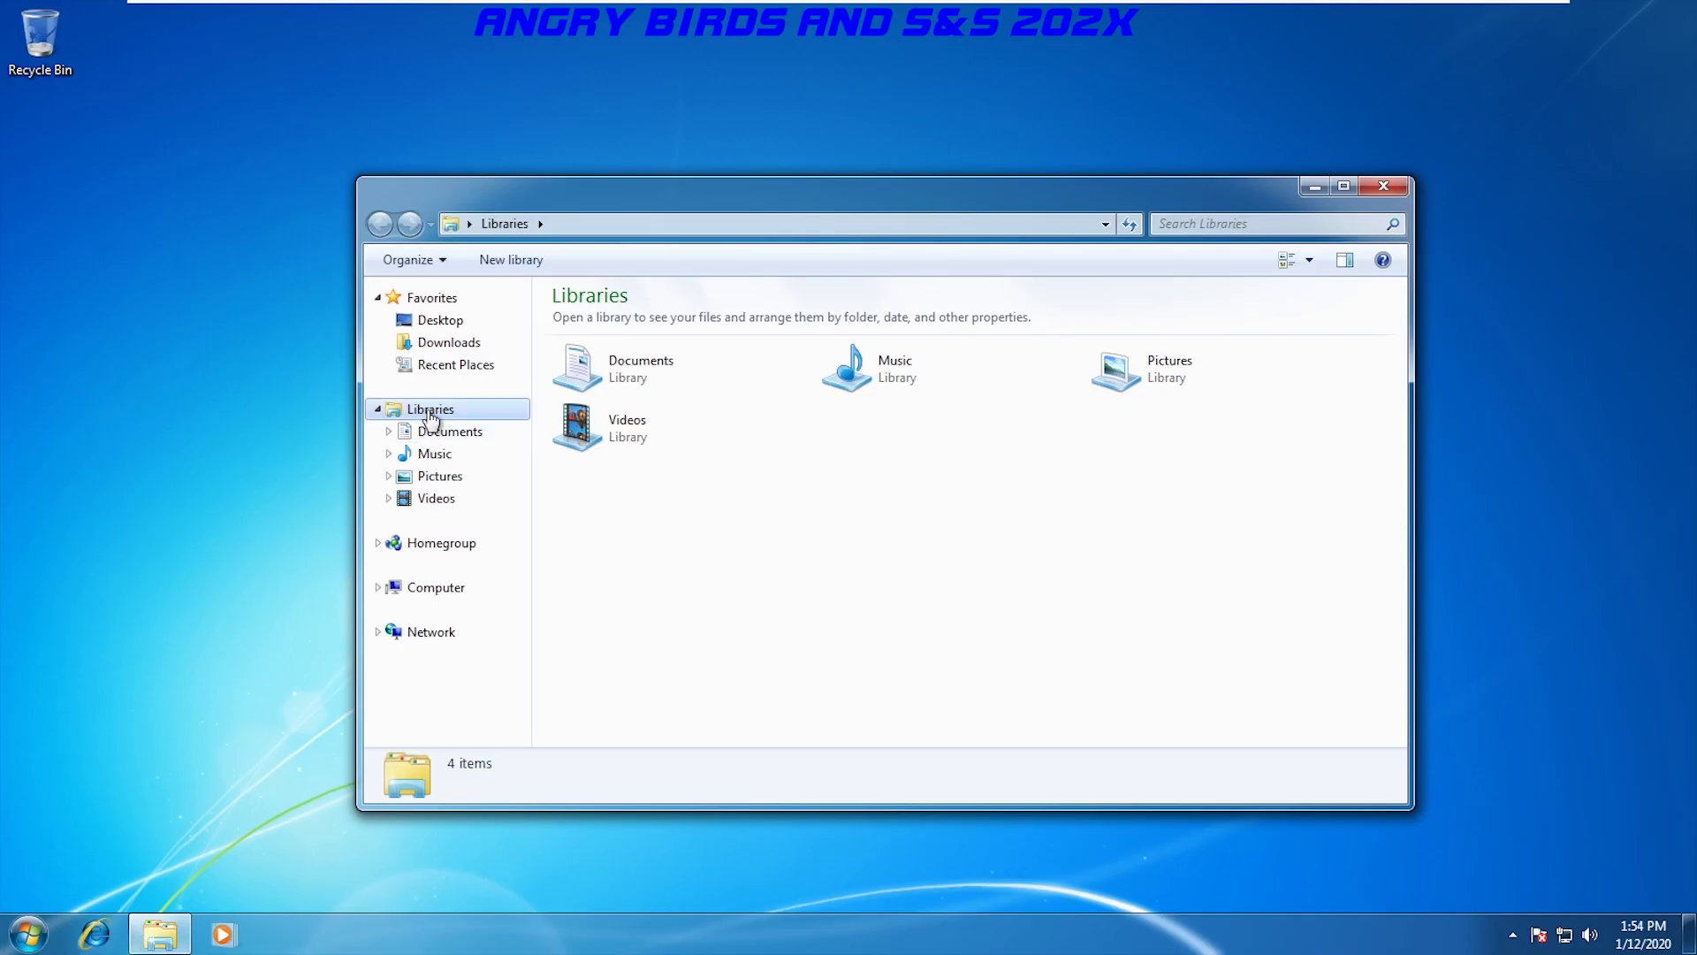
Create a new library in Libraries named 'Library'.
{"action": "right_click", "coordinate": [614, 576]}
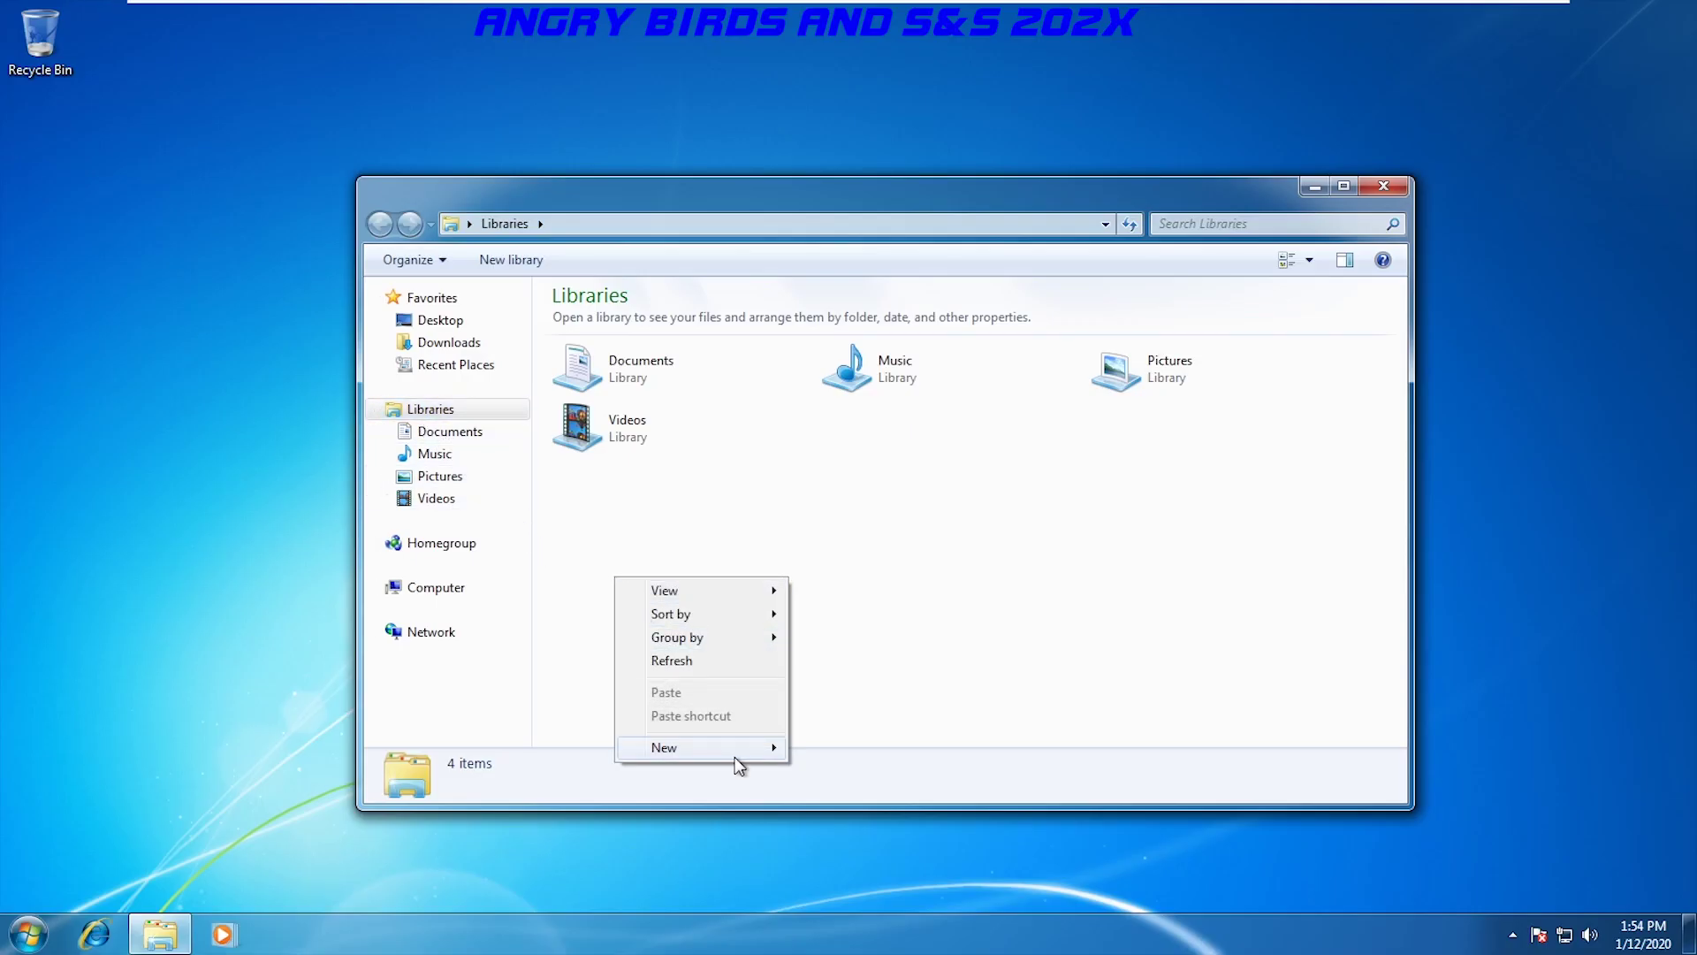
{"action": "mouse_move", "coordinate": [735, 756]}
{"action": "left_click", "coordinate": [836, 750]}
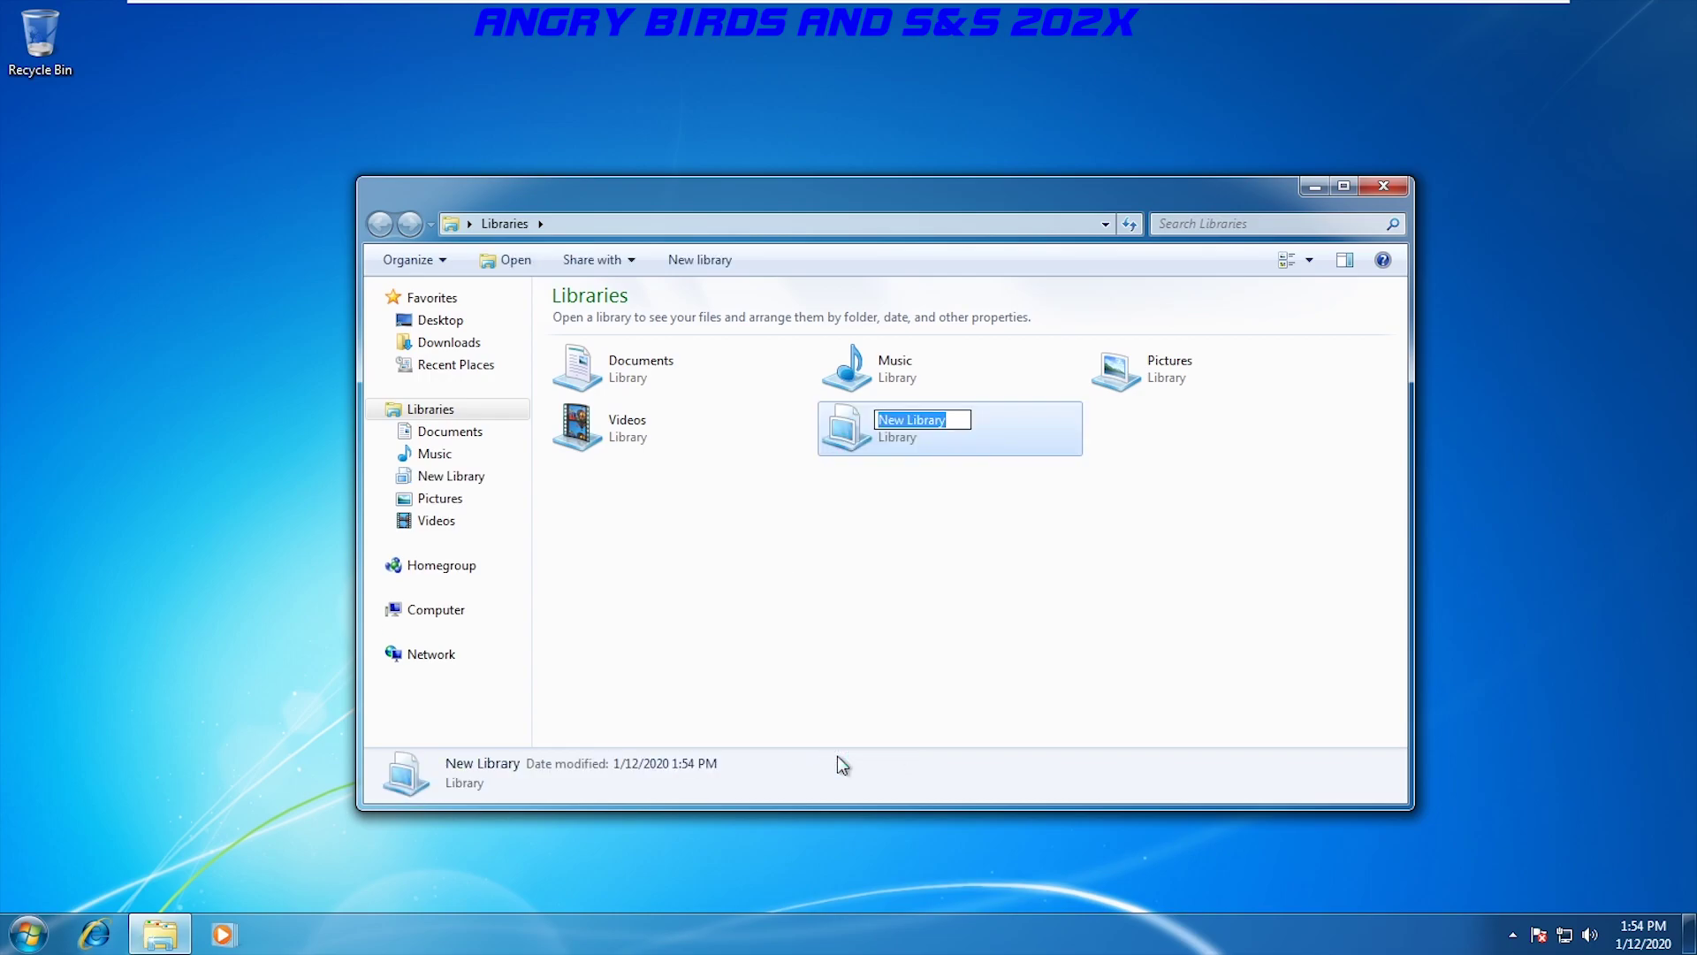
{"action": "type", "text": "Library"}
{"action": "key", "text": "Return"}
Open the new Library and include the Desktop folder in it.
{"action": "double_click", "coordinate": [935, 416]}
{"action": "left_click", "coordinate": [651, 399]}
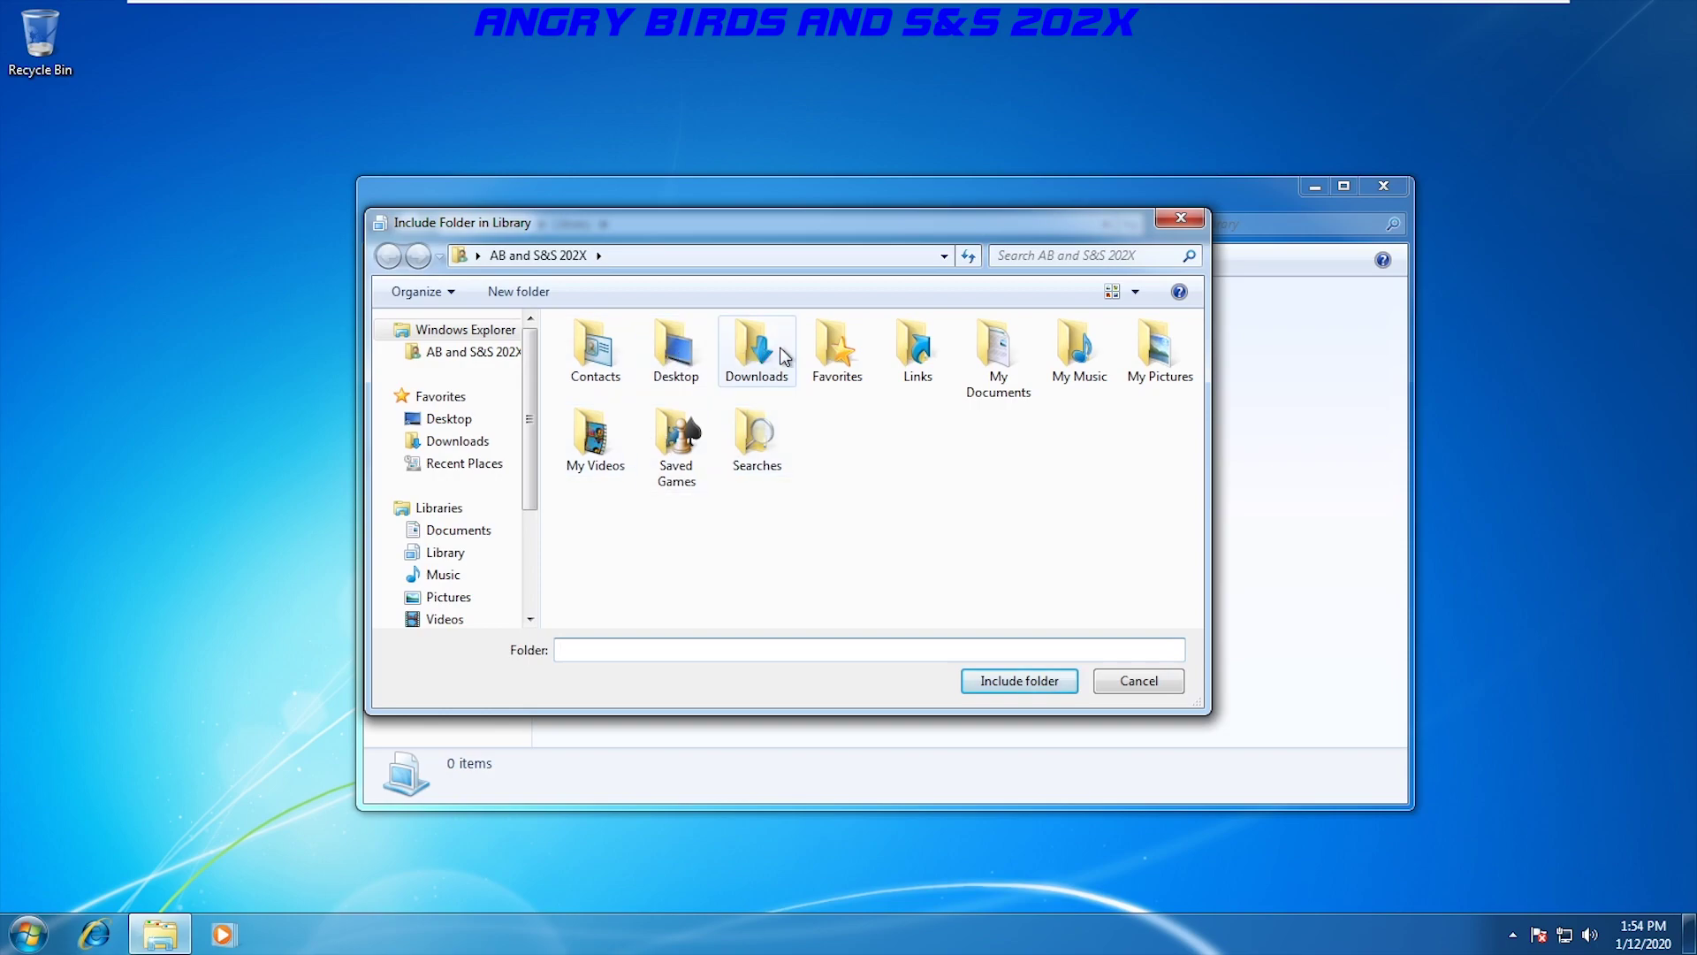
{"action": "double_click", "coordinate": [673, 375]}
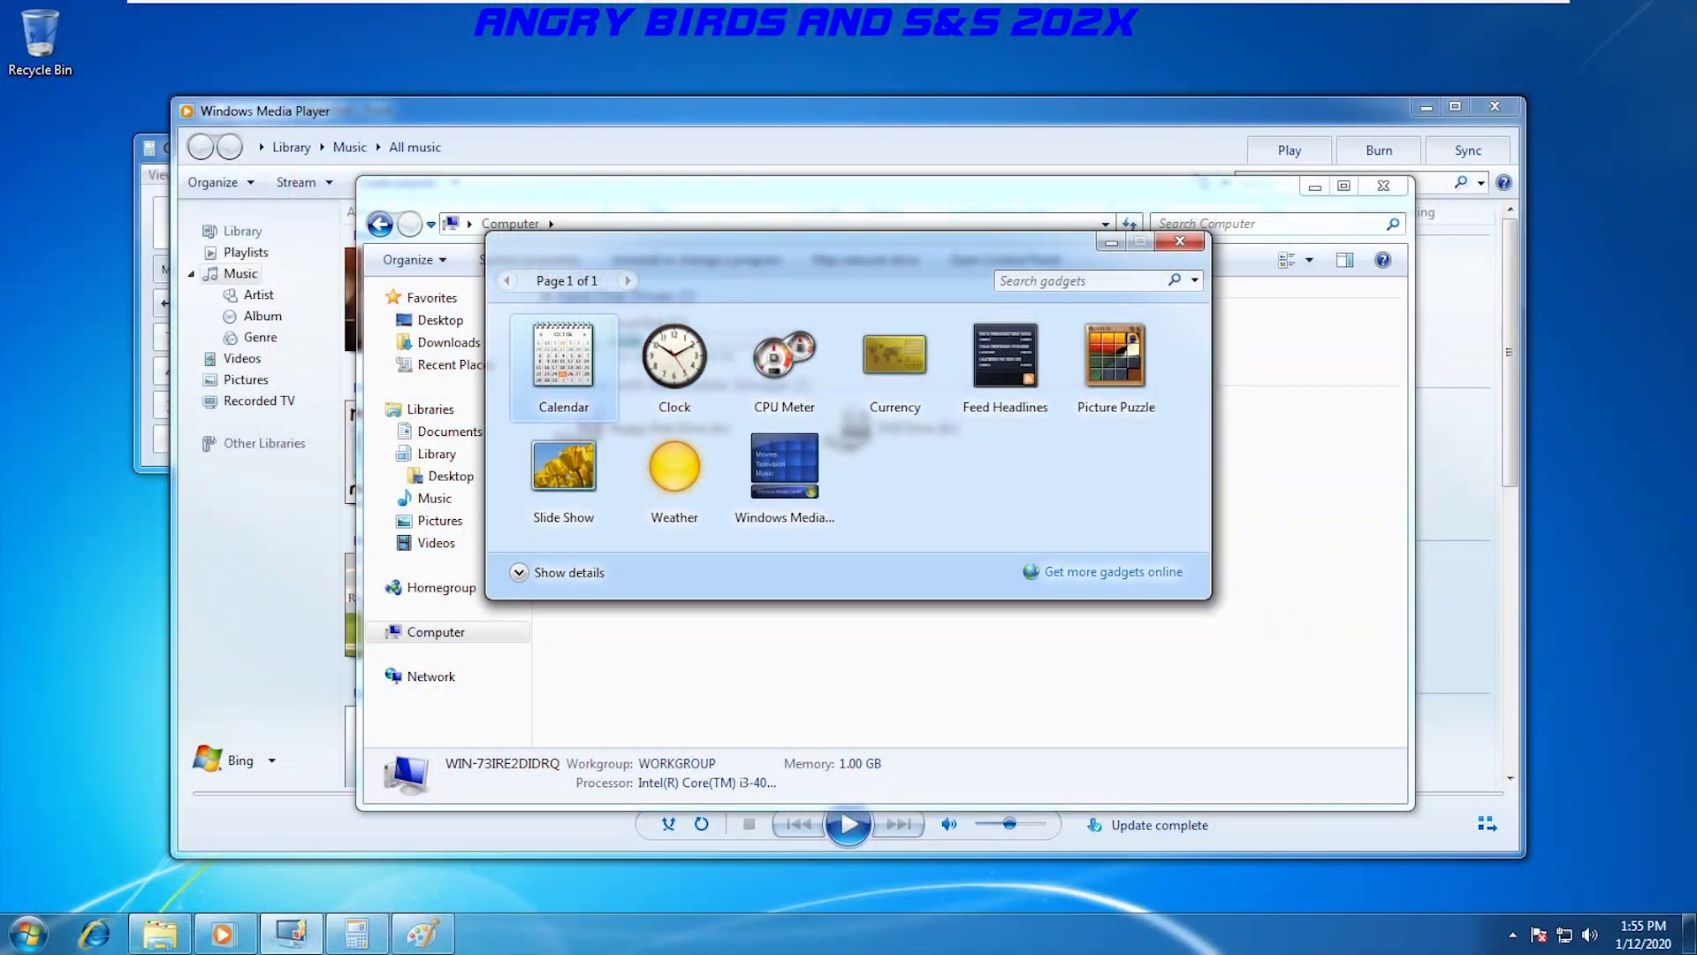
Move the Desktop Gadgets gallery window lower, over the Computer window's drive list.
{"action": "left_click_drag", "start_coordinate": [746, 244], "coordinate": [806, 438]}
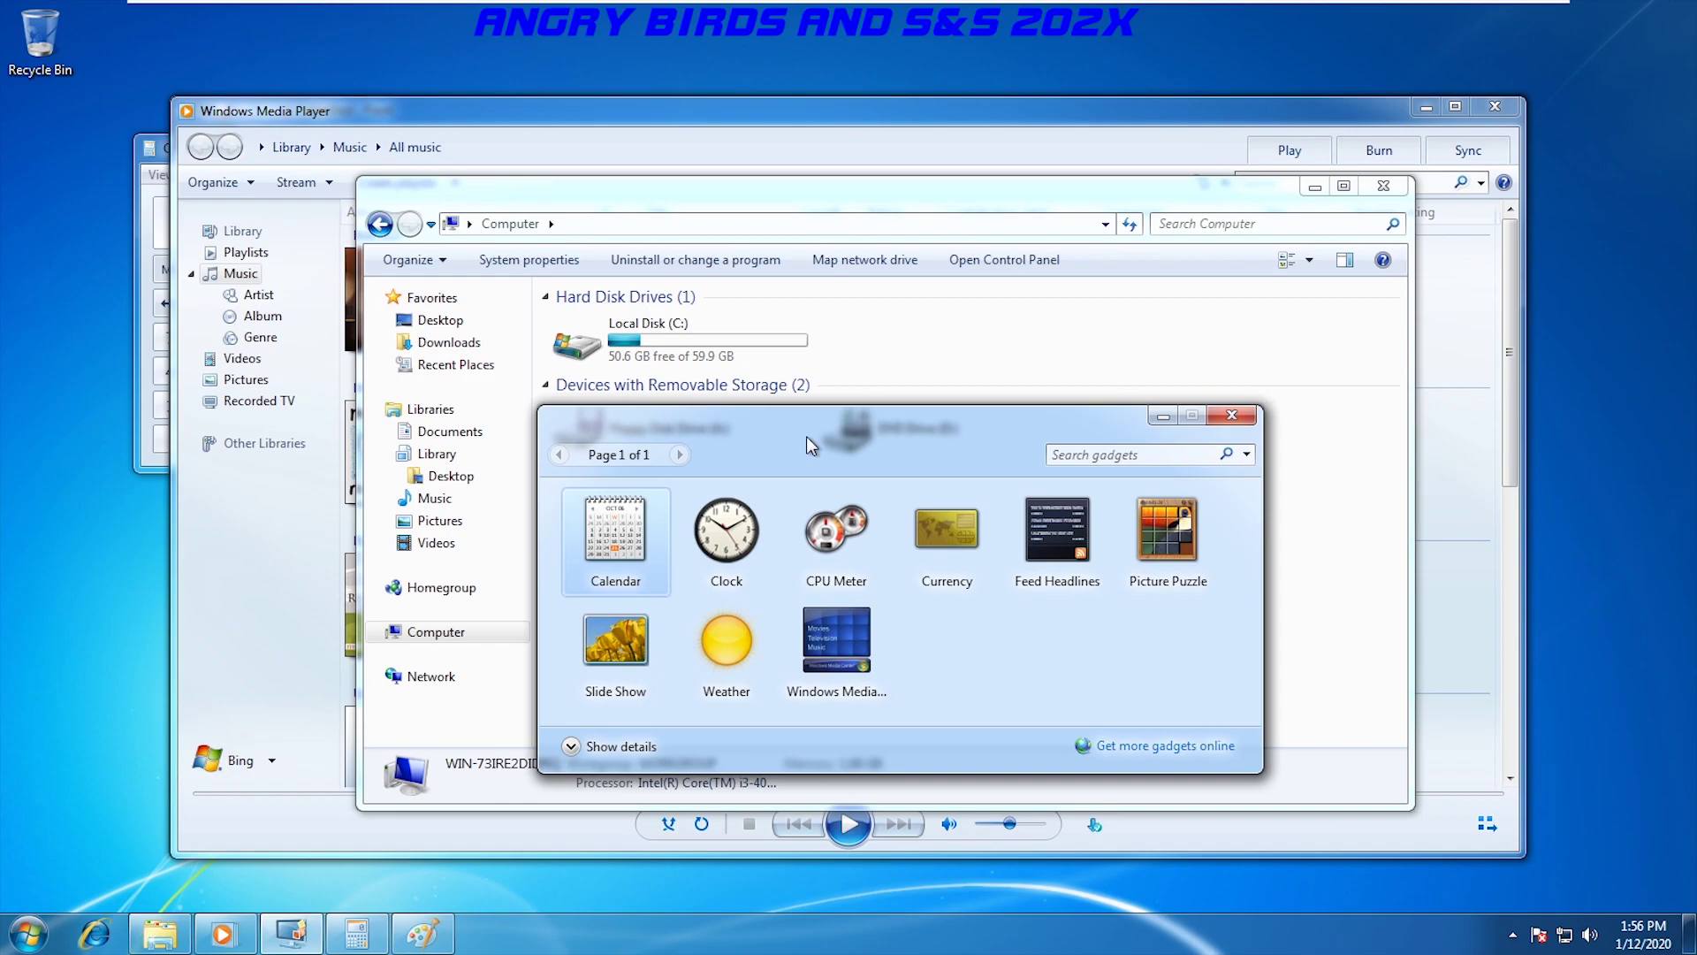
Maximize Media Player, view its About box, then restore it to the left side.
{"action": "double_click", "coordinate": [444, 110]}
{"action": "right_click", "coordinate": [447, 45]}
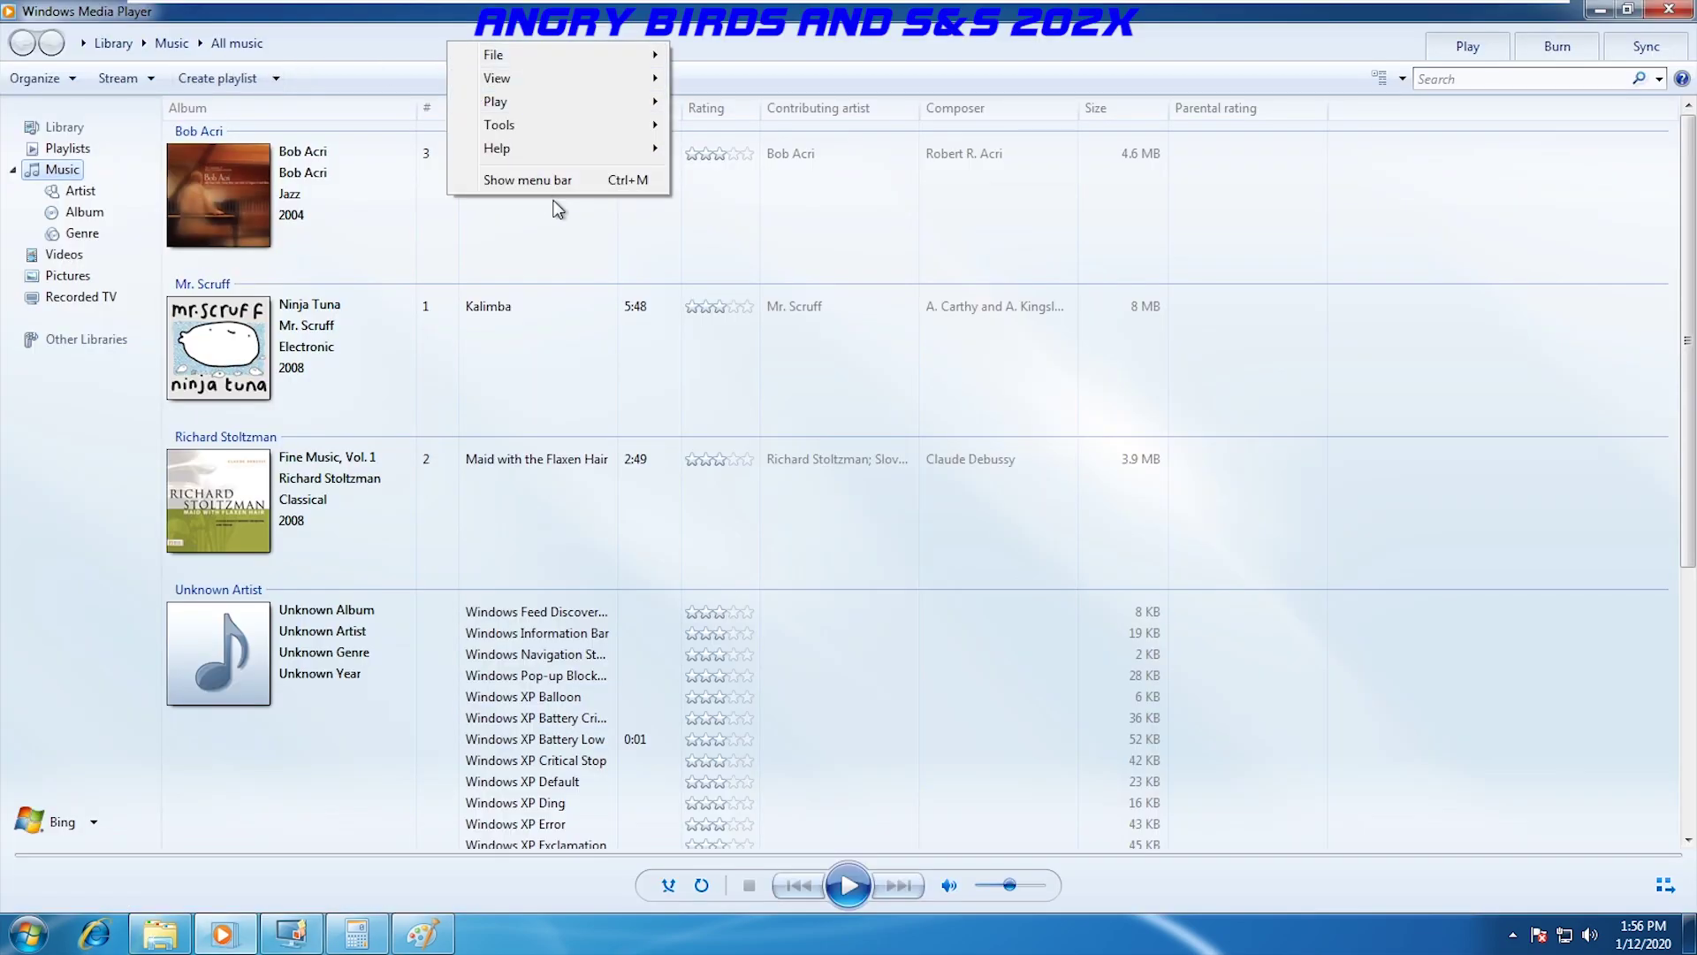
{"action": "mouse_move", "coordinate": [591, 163]}
{"action": "left_click", "coordinate": [820, 252]}
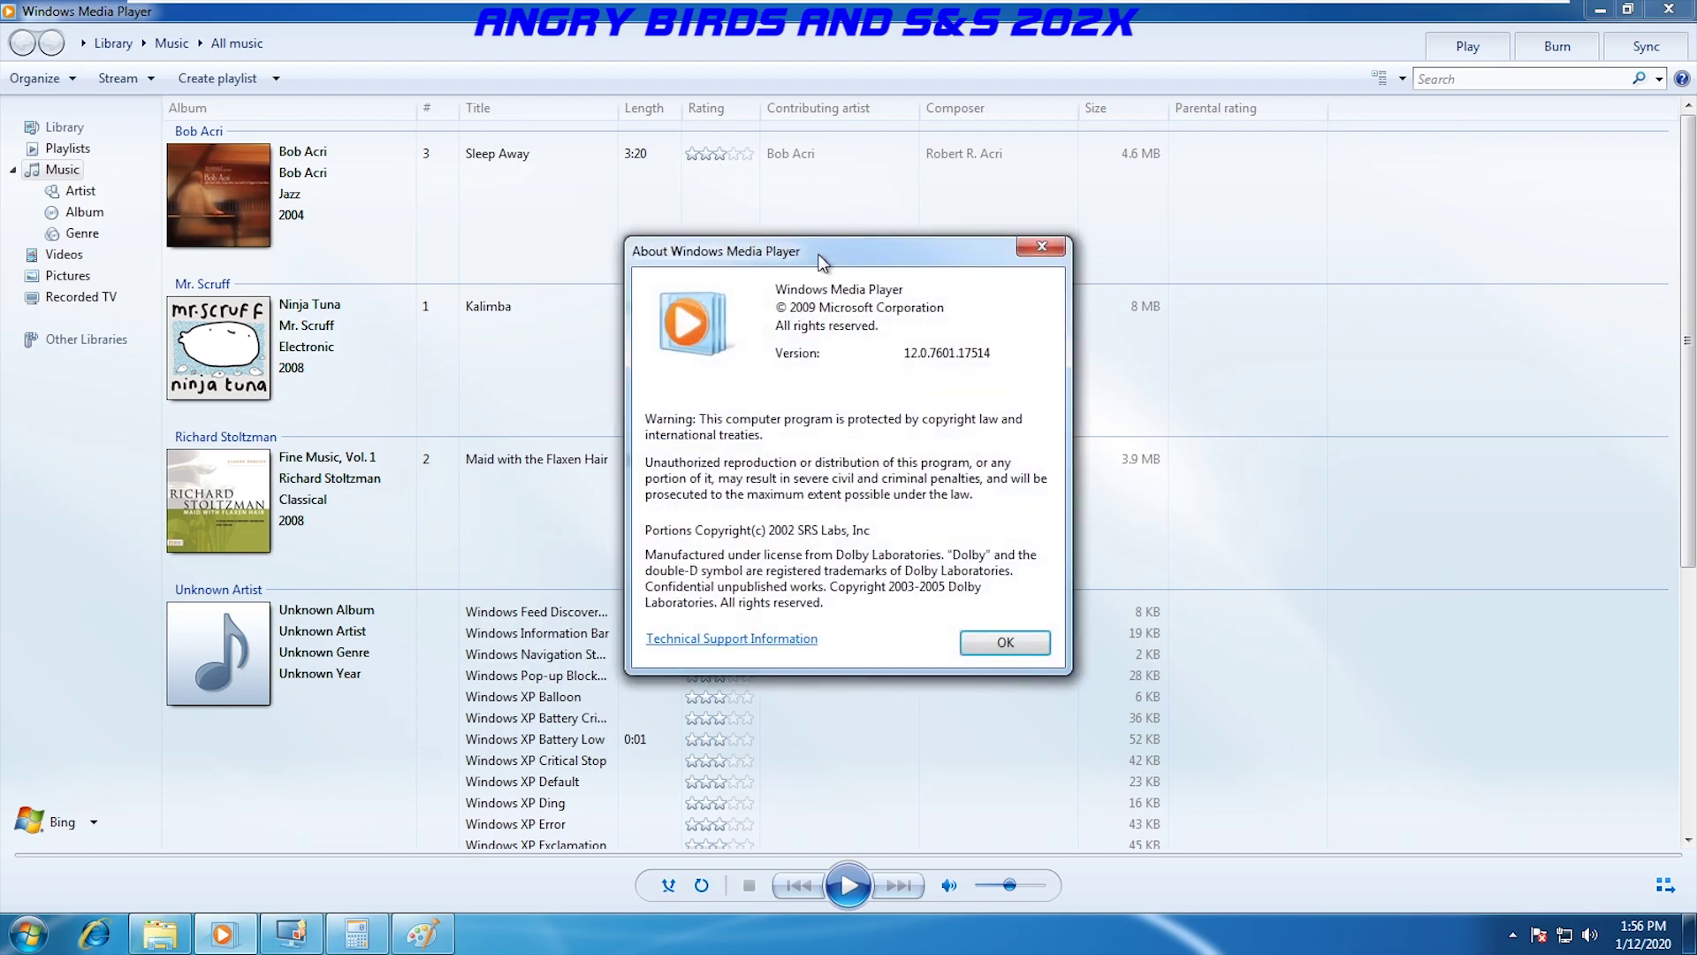
{"action": "left_click", "coordinate": [1042, 246]}
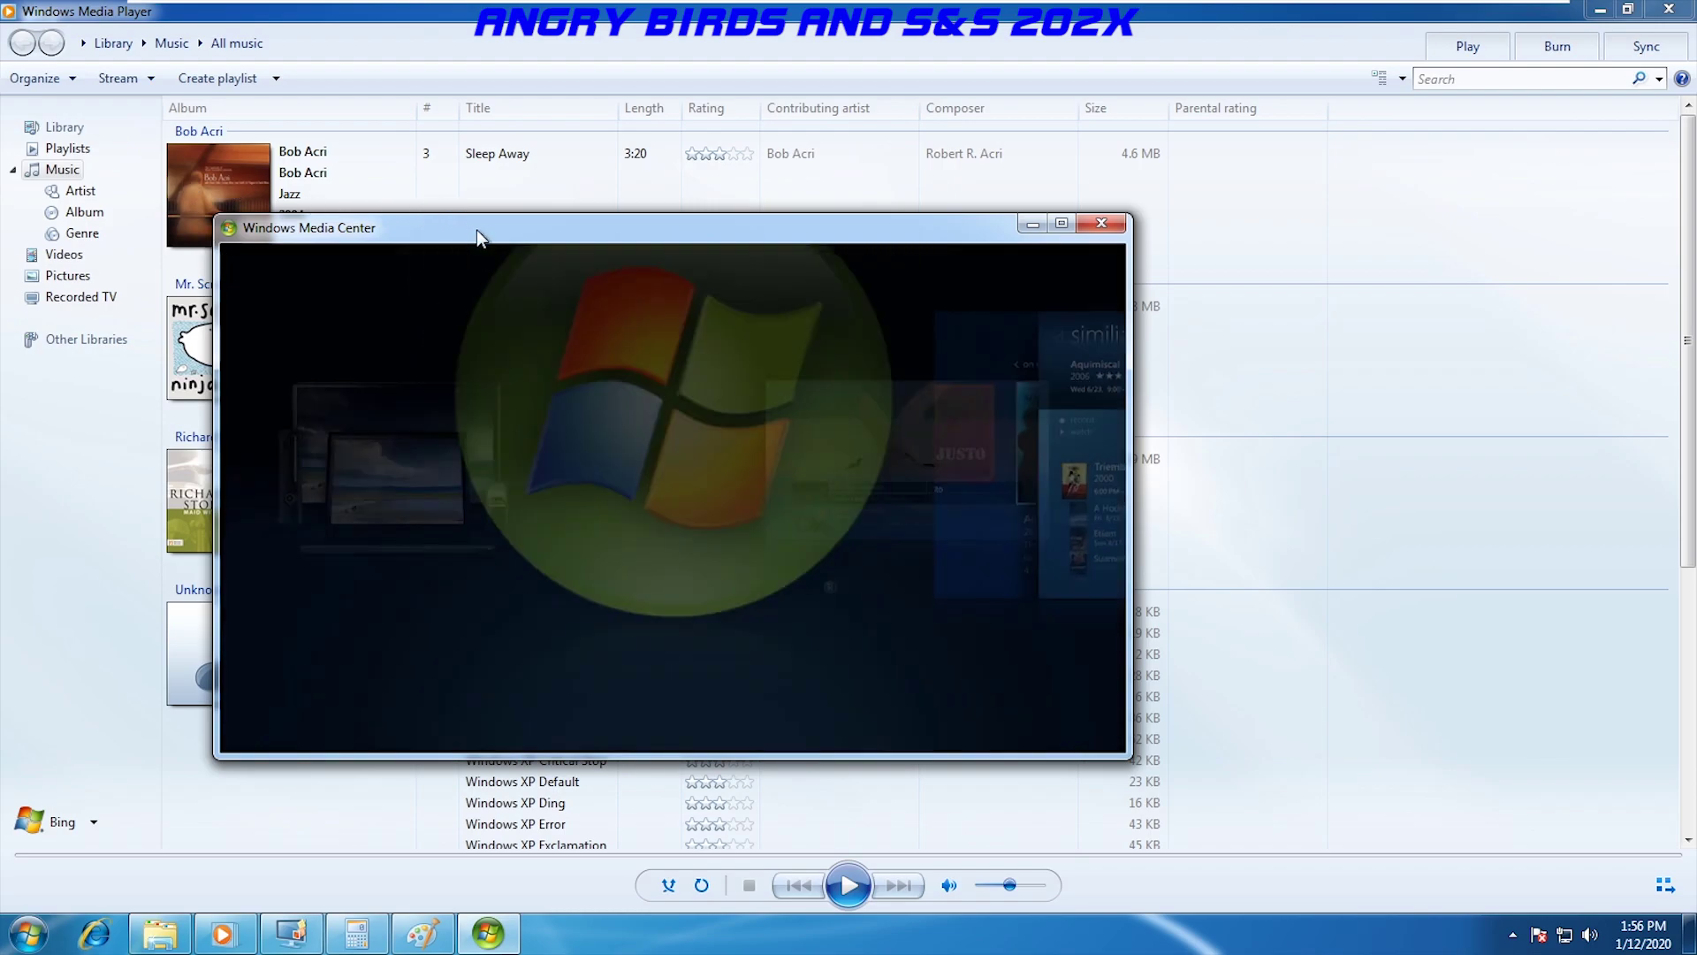
{"action": "left_click_drag", "start_coordinate": [476, 230], "coordinate": [693, 210]}
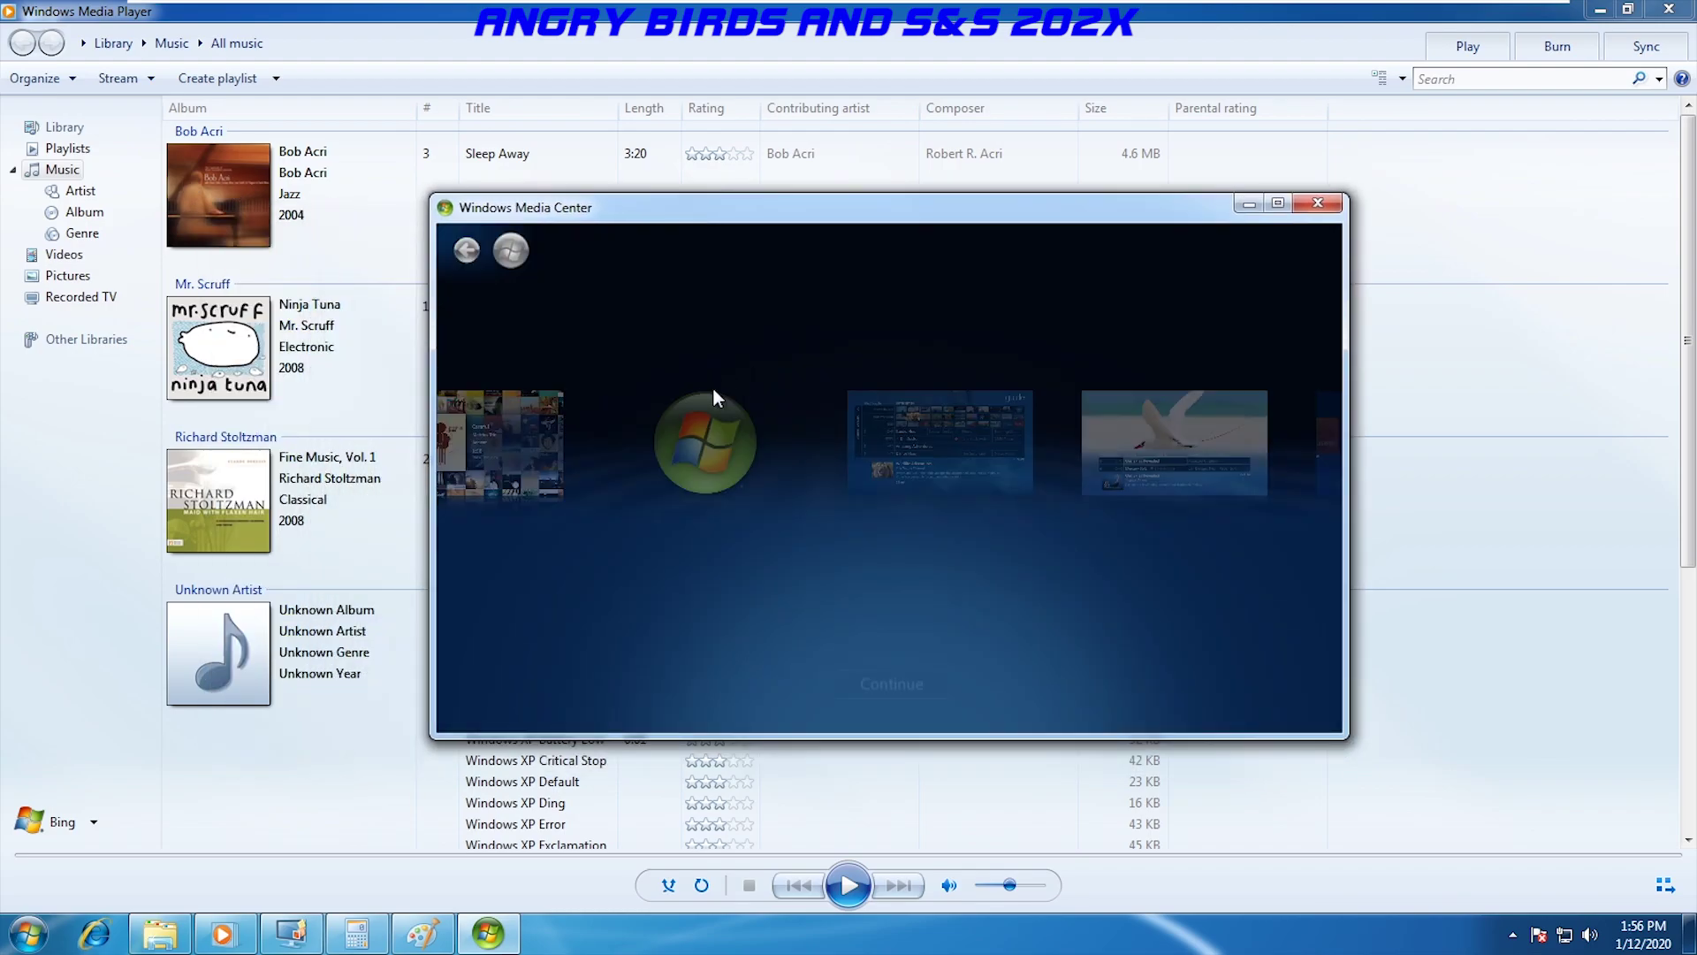
{"action": "left_click_drag", "start_coordinate": [1066, 11], "coordinate": [2, 181]}
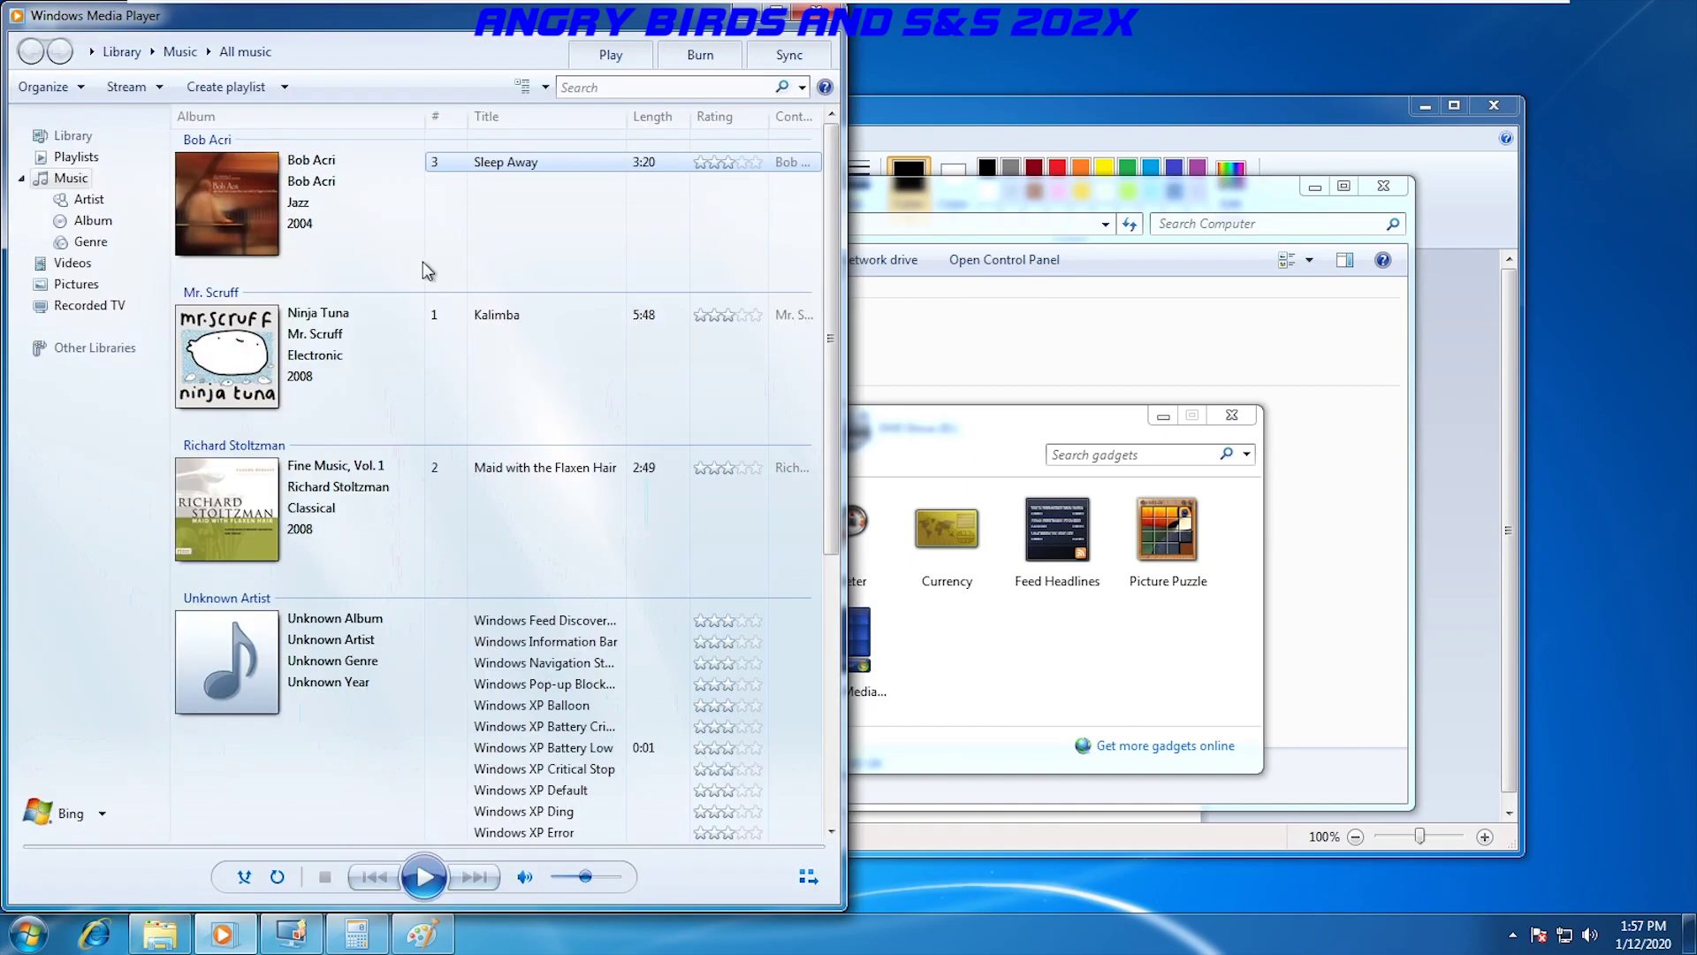
Snap the Computer window right, shake the gadgets gallery to minimize others, and maximize Libraries.
{"action": "left_click", "coordinate": [1149, 187]}
{"action": "mouse_move", "coordinate": [624, 208]}
{"action": "left_mouse_down"}
{"action": "mouse_move", "coordinate": [1110, 270]}
{"action": "mouse_move", "coordinate": [1696, 285]}
{"action": "left_mouse_up"}
{"action": "mouse_move", "coordinate": [839, 281]}
{"action": "left_mouse_down"}
{"action": "mouse_move", "coordinate": [862, 284]}
{"action": "mouse_move", "coordinate": [701, 305]}
{"action": "mouse_move", "coordinate": [898, 323]}
{"action": "mouse_move", "coordinate": [916, 350]}
{"action": "mouse_move", "coordinate": [670, 326]}
{"action": "mouse_move", "coordinate": [650, 359]}
{"action": "mouse_move", "coordinate": [916, 336]}
{"action": "left_mouse_up"}
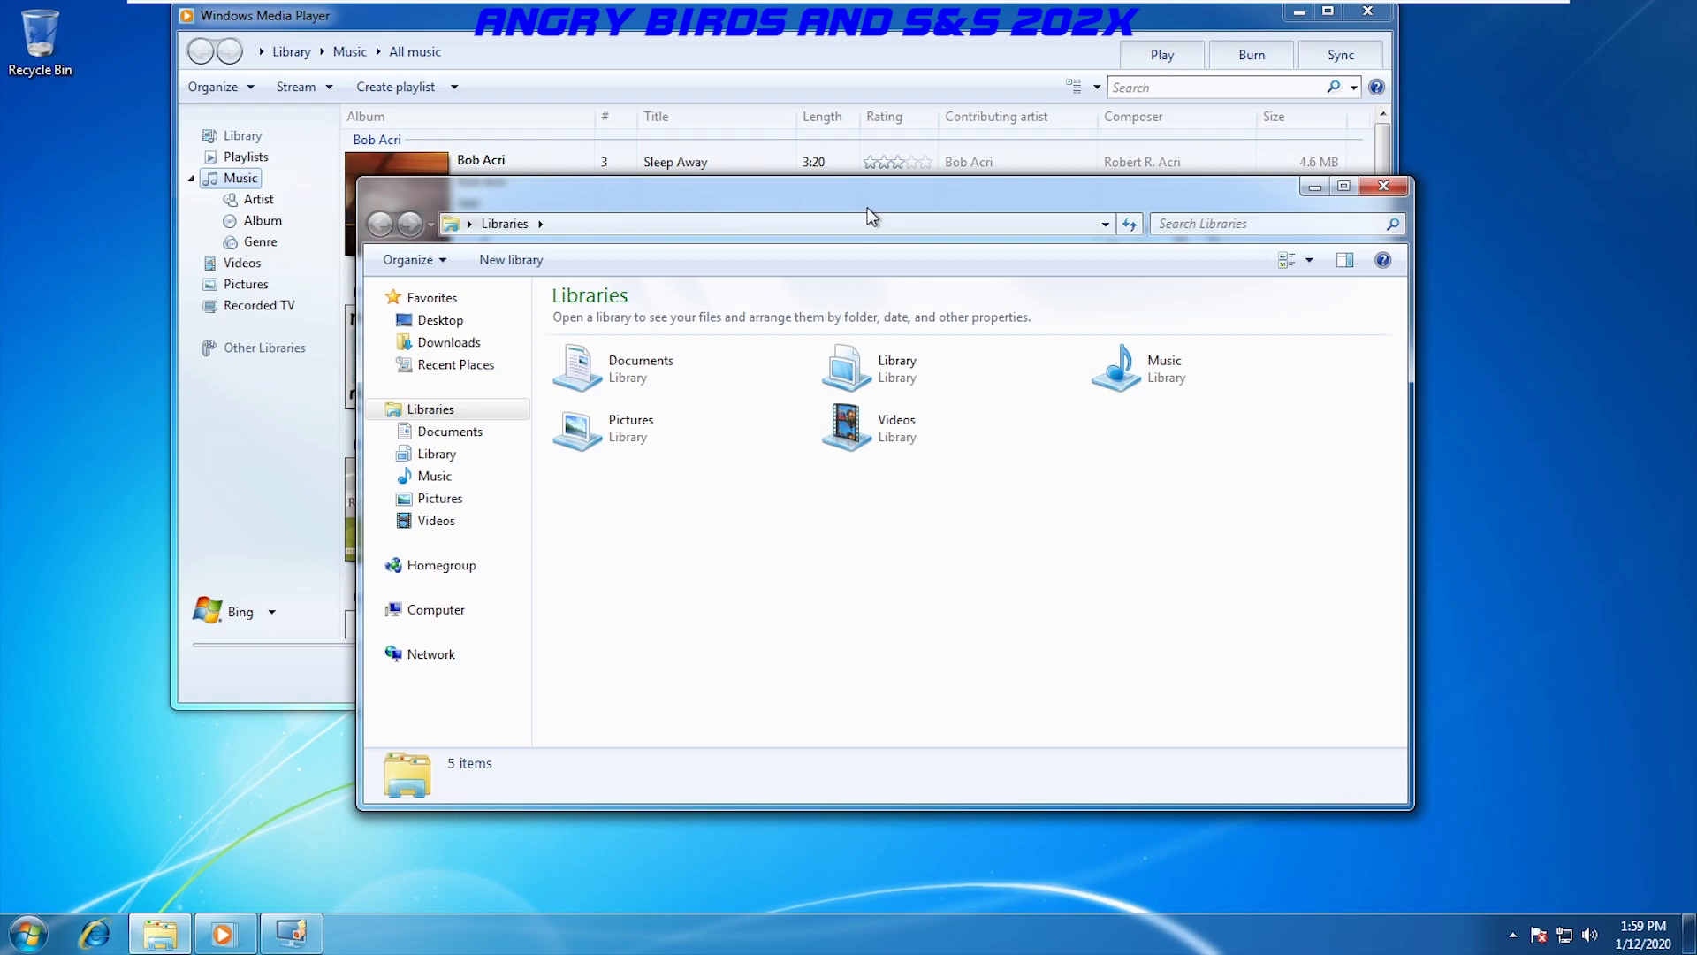
{"action": "left_click_drag", "start_coordinate": [868, 209], "coordinate": [849, 2]}
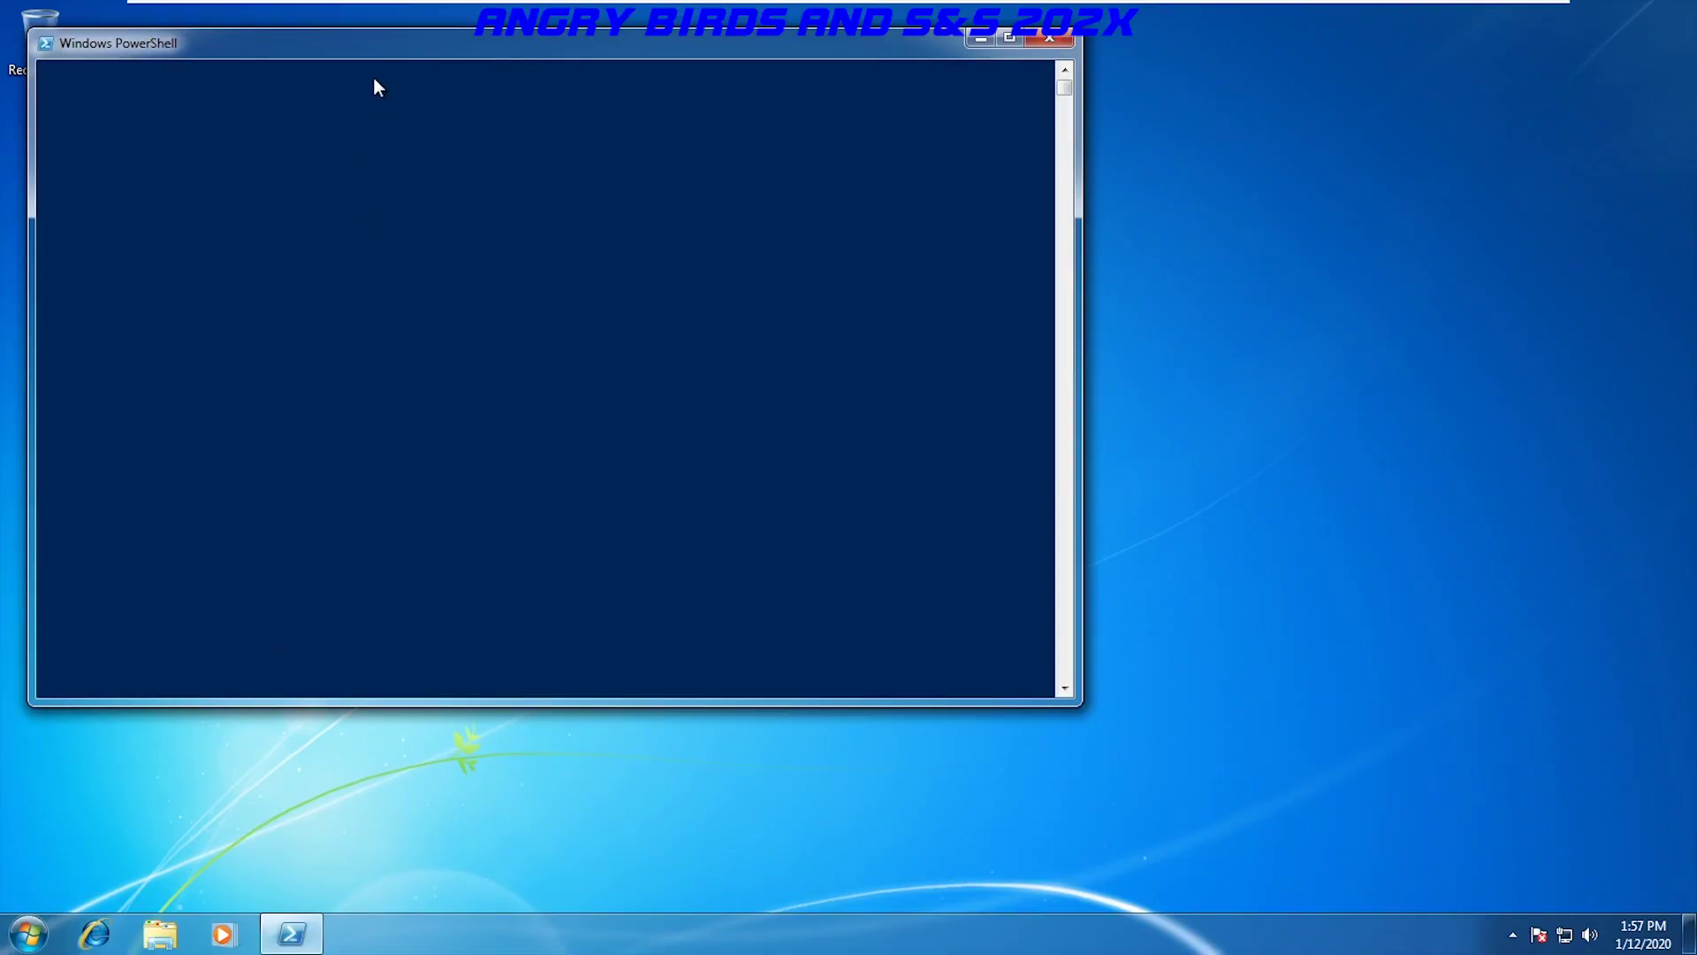
Center the PowerShell window, then Flip 3D with Win+Tab until Media Player is in front.
{"action": "left_click_drag", "start_coordinate": [428, 47], "coordinate": [751, 150]}
{"action": "key", "text": "super+Tab"}
{"action": "key", "text": "super+Tab"}
{"action": "key", "text": "super+Tab"}
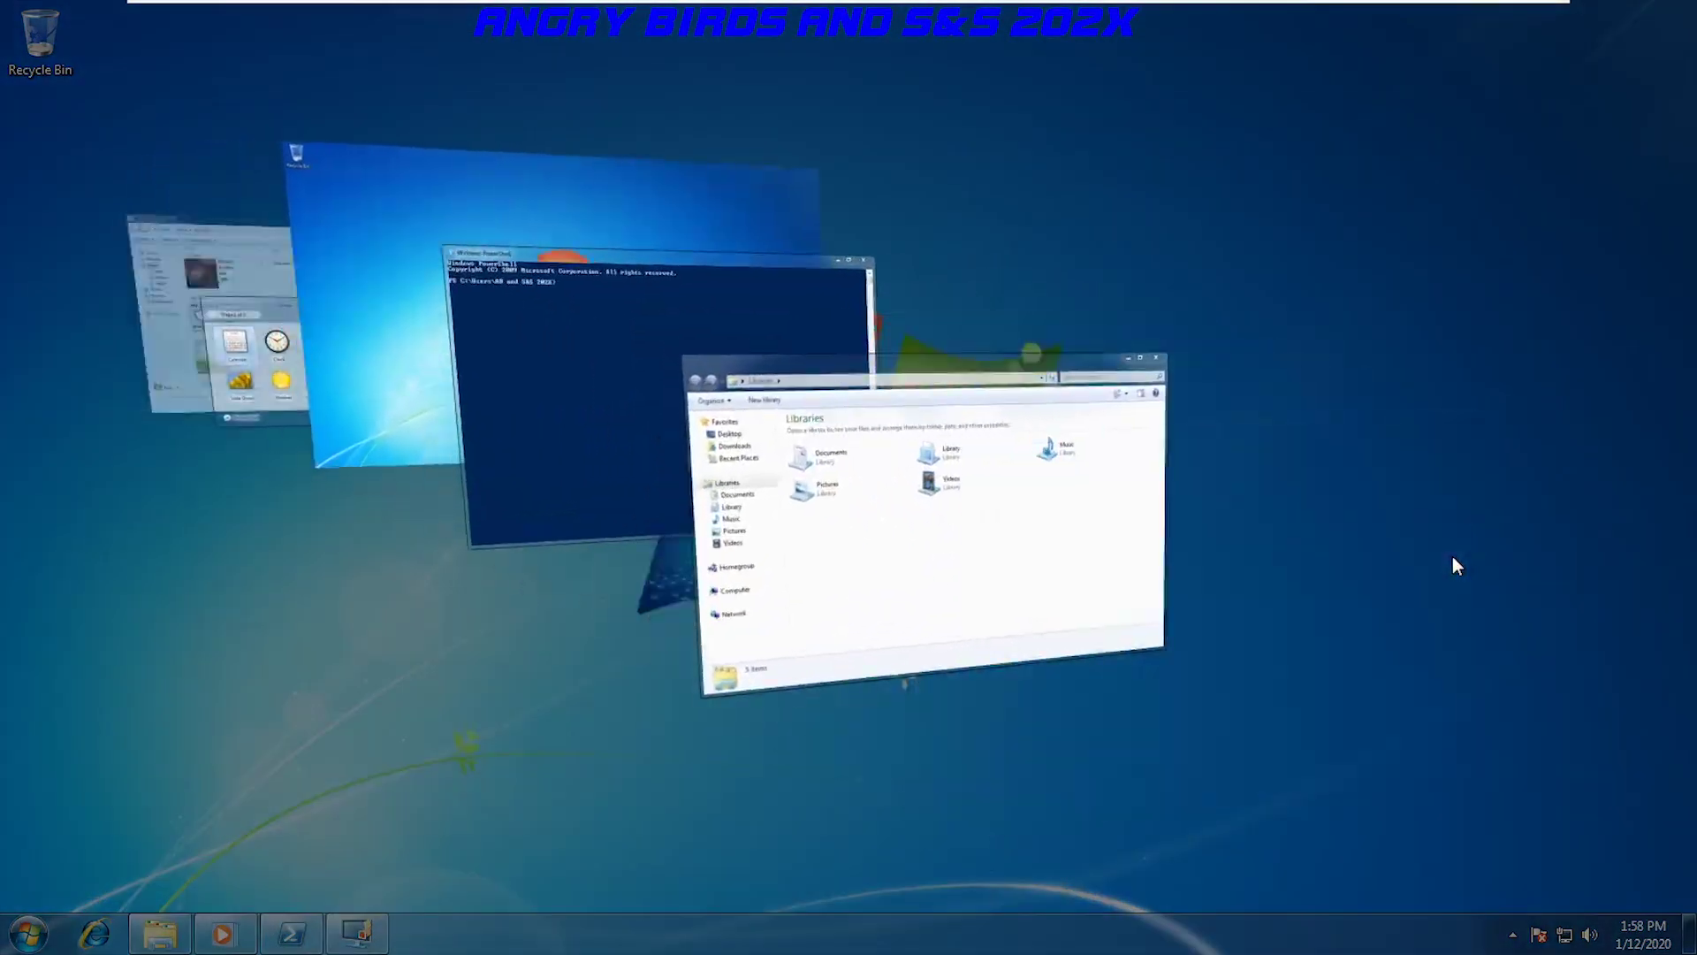
{"action": "key", "text": "super+Tab"}
{"action": "key", "text": "super+Tab"}
{"action": "key", "text": "super+Tab"}
{"action": "key", "text": "super+Tab"}
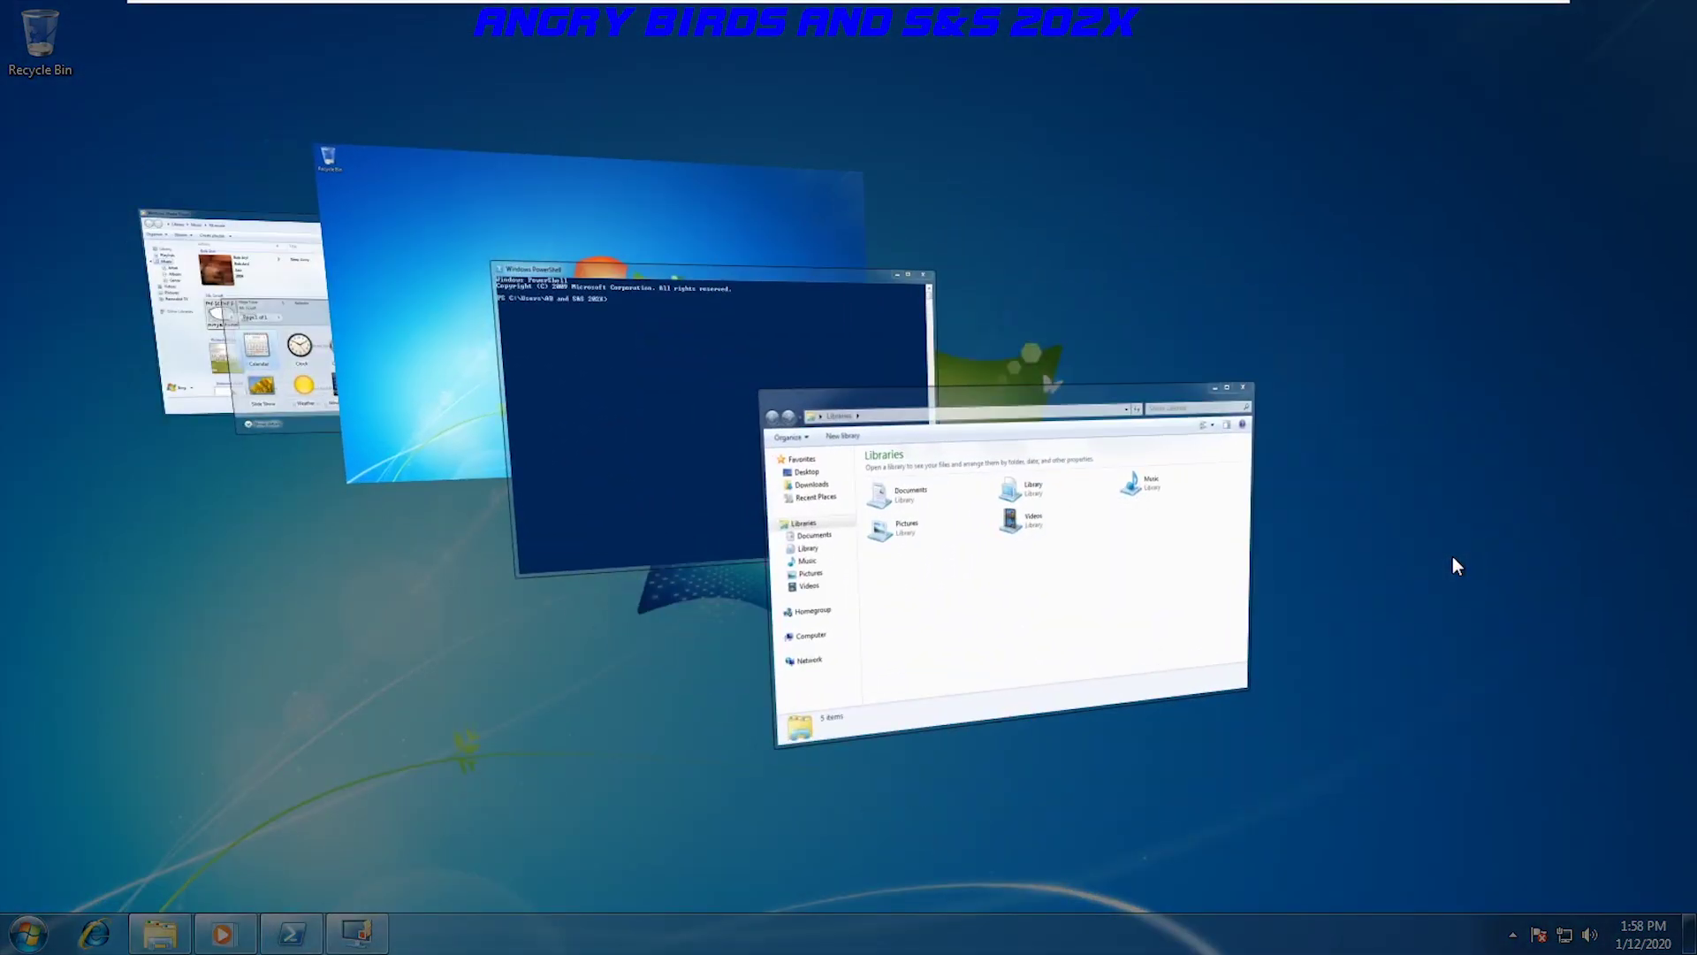
{"action": "key", "text": "super+Tab"}
{"action": "key", "text": "super+Tab"}
{"action": "key", "text": "super+Tab"}
{"action": "key", "text": "super+Tab"}
{"action": "key", "text": "super+Tab"}
{"action": "key", "text": "super+Tab"}
{"action": "key", "text": "super+Tab"}
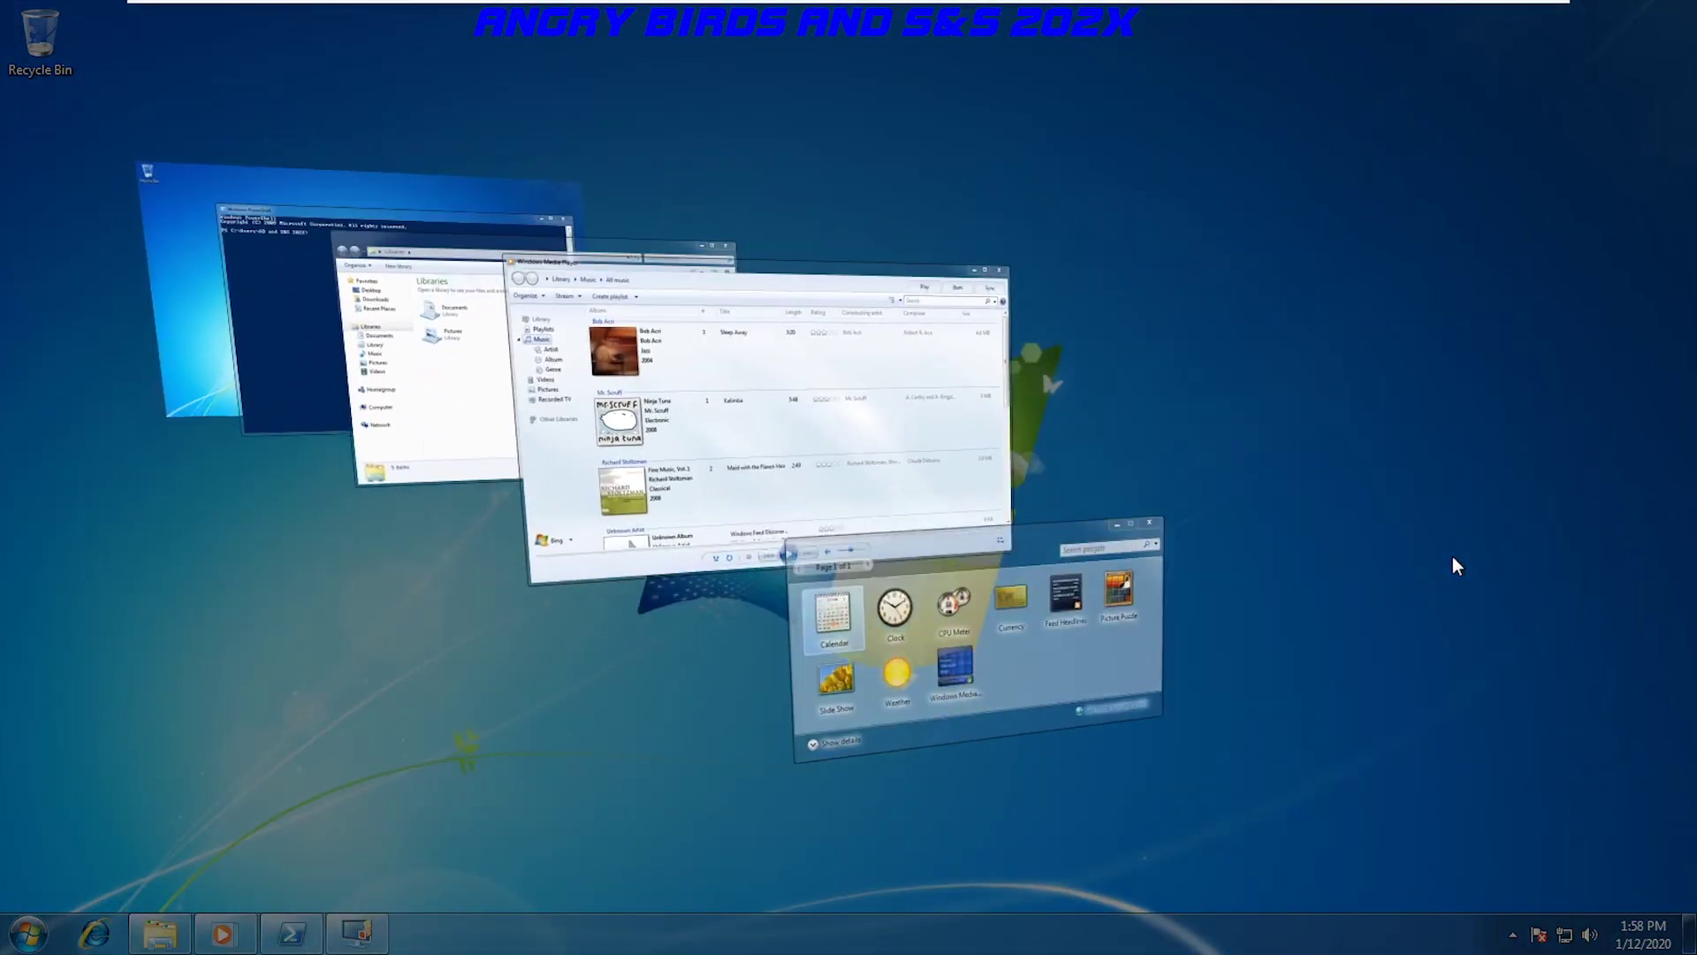
{"action": "key", "text": "super+Tab"}
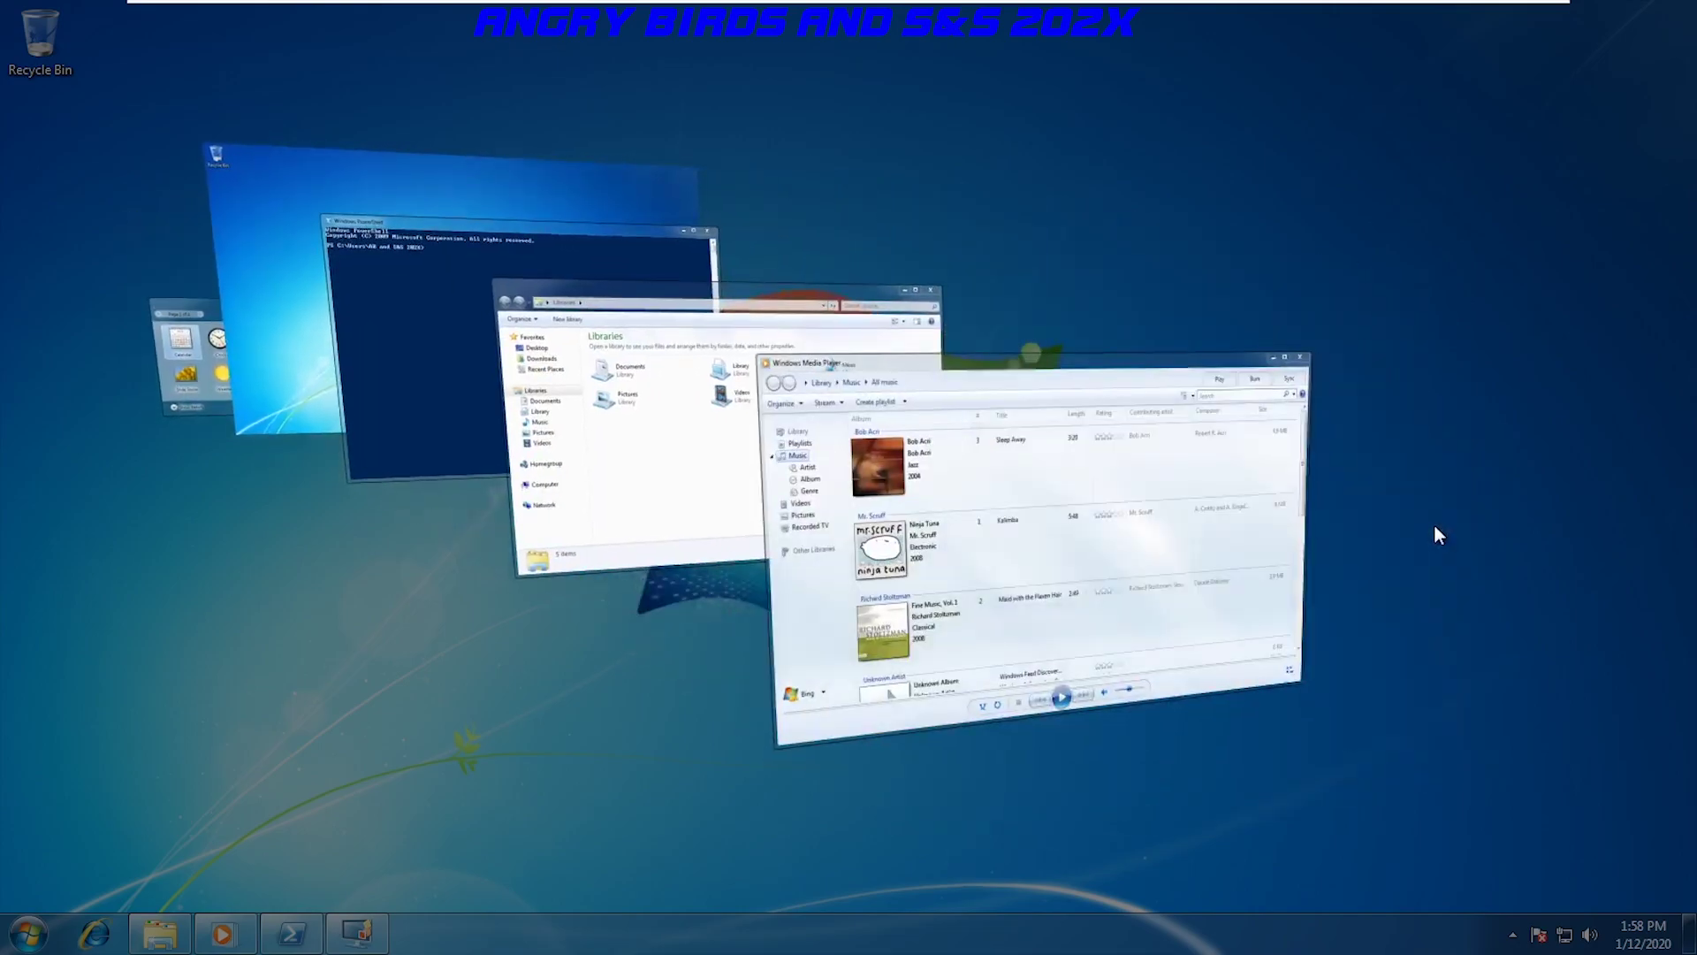
{"action": "key", "text": "super+Tab"}
{"action": "key", "text": "super+Tab"}
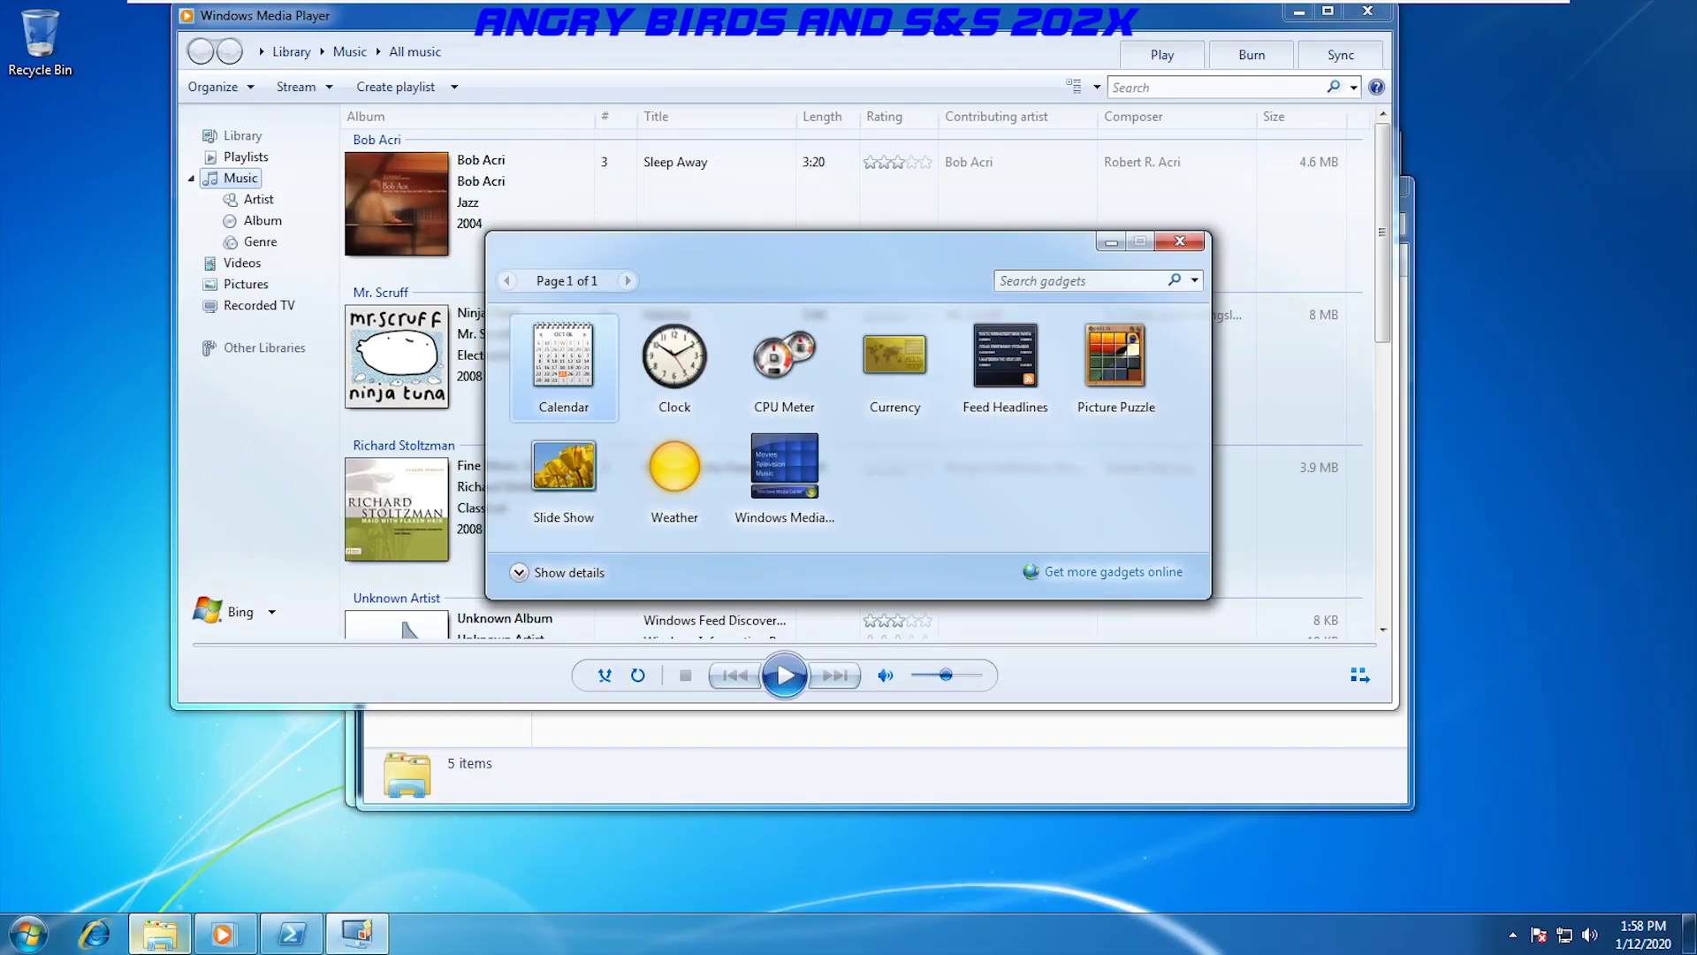
Close the PowerShell window from its taskbar thumbnail preview.
{"action": "mouse_move", "coordinate": [142, 941]}
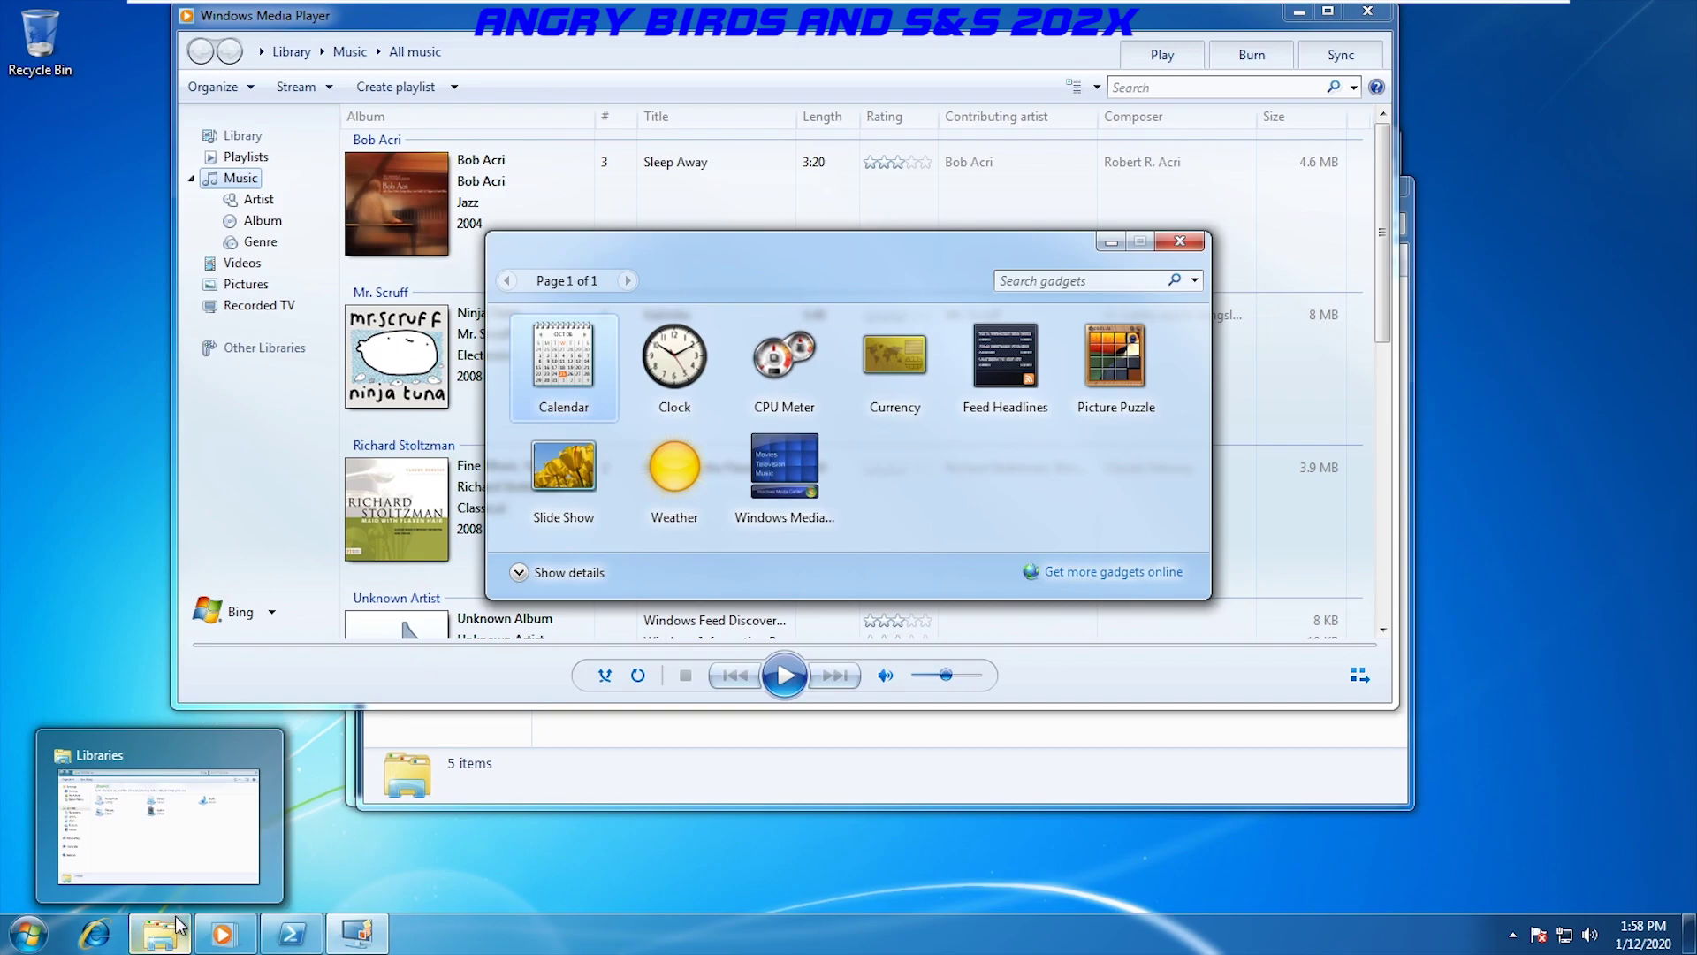
{"action": "mouse_move", "coordinate": [226, 934]}
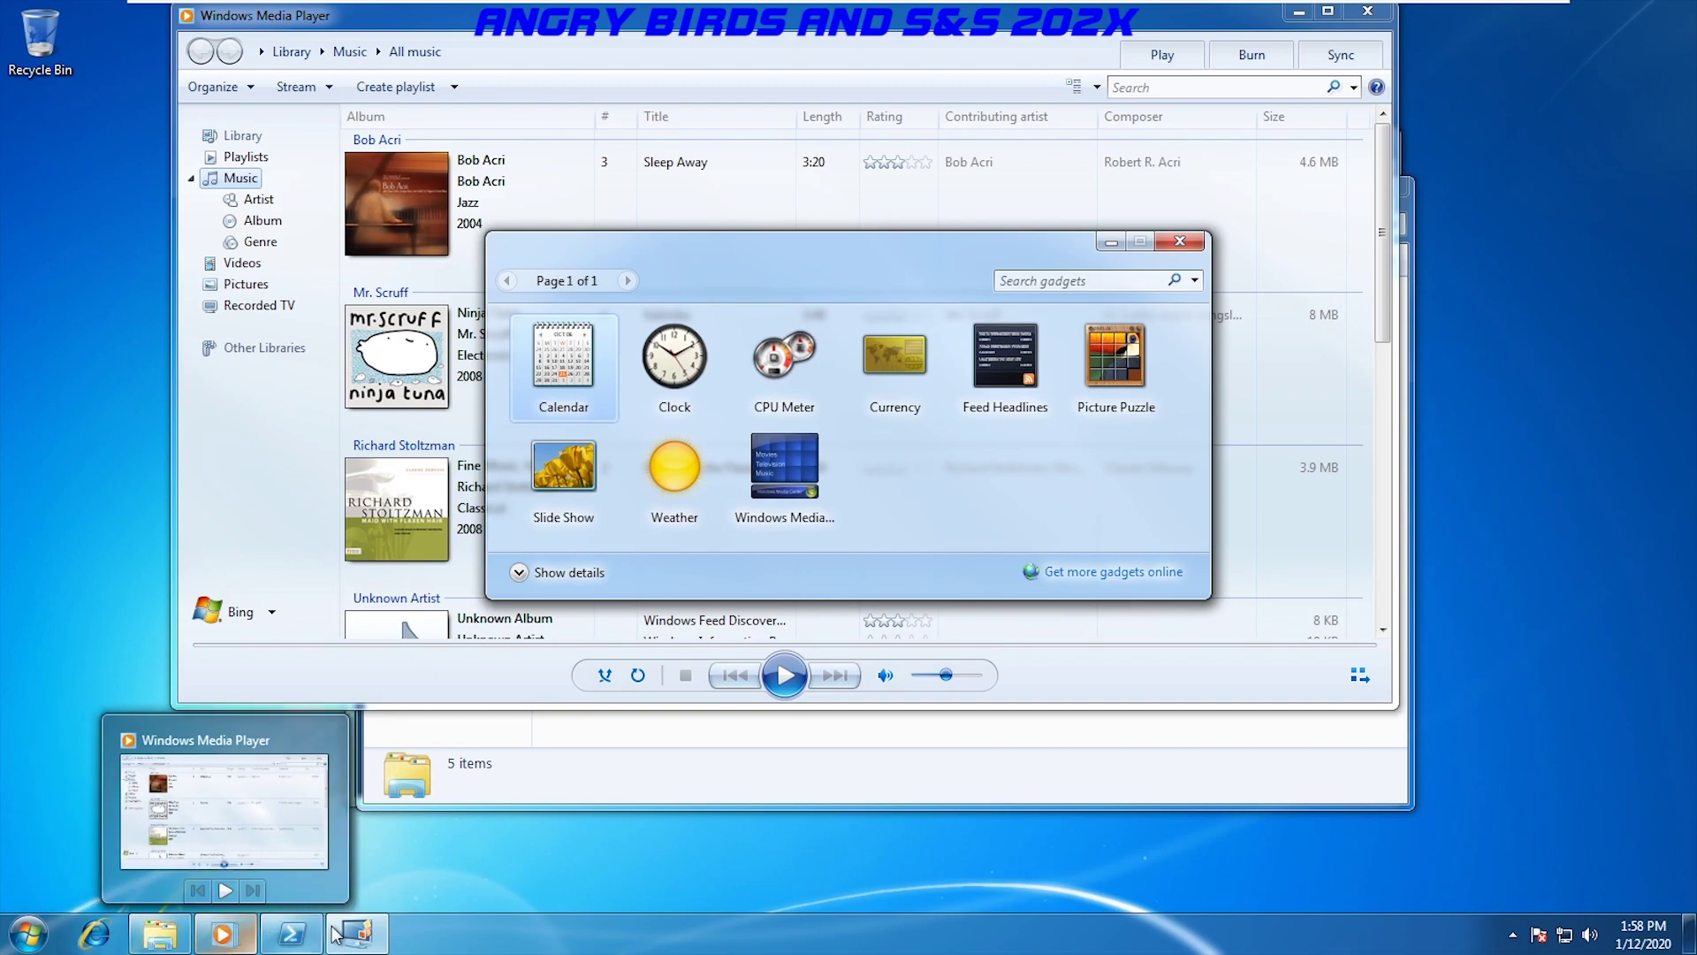
{"action": "mouse_move", "coordinate": [340, 936]}
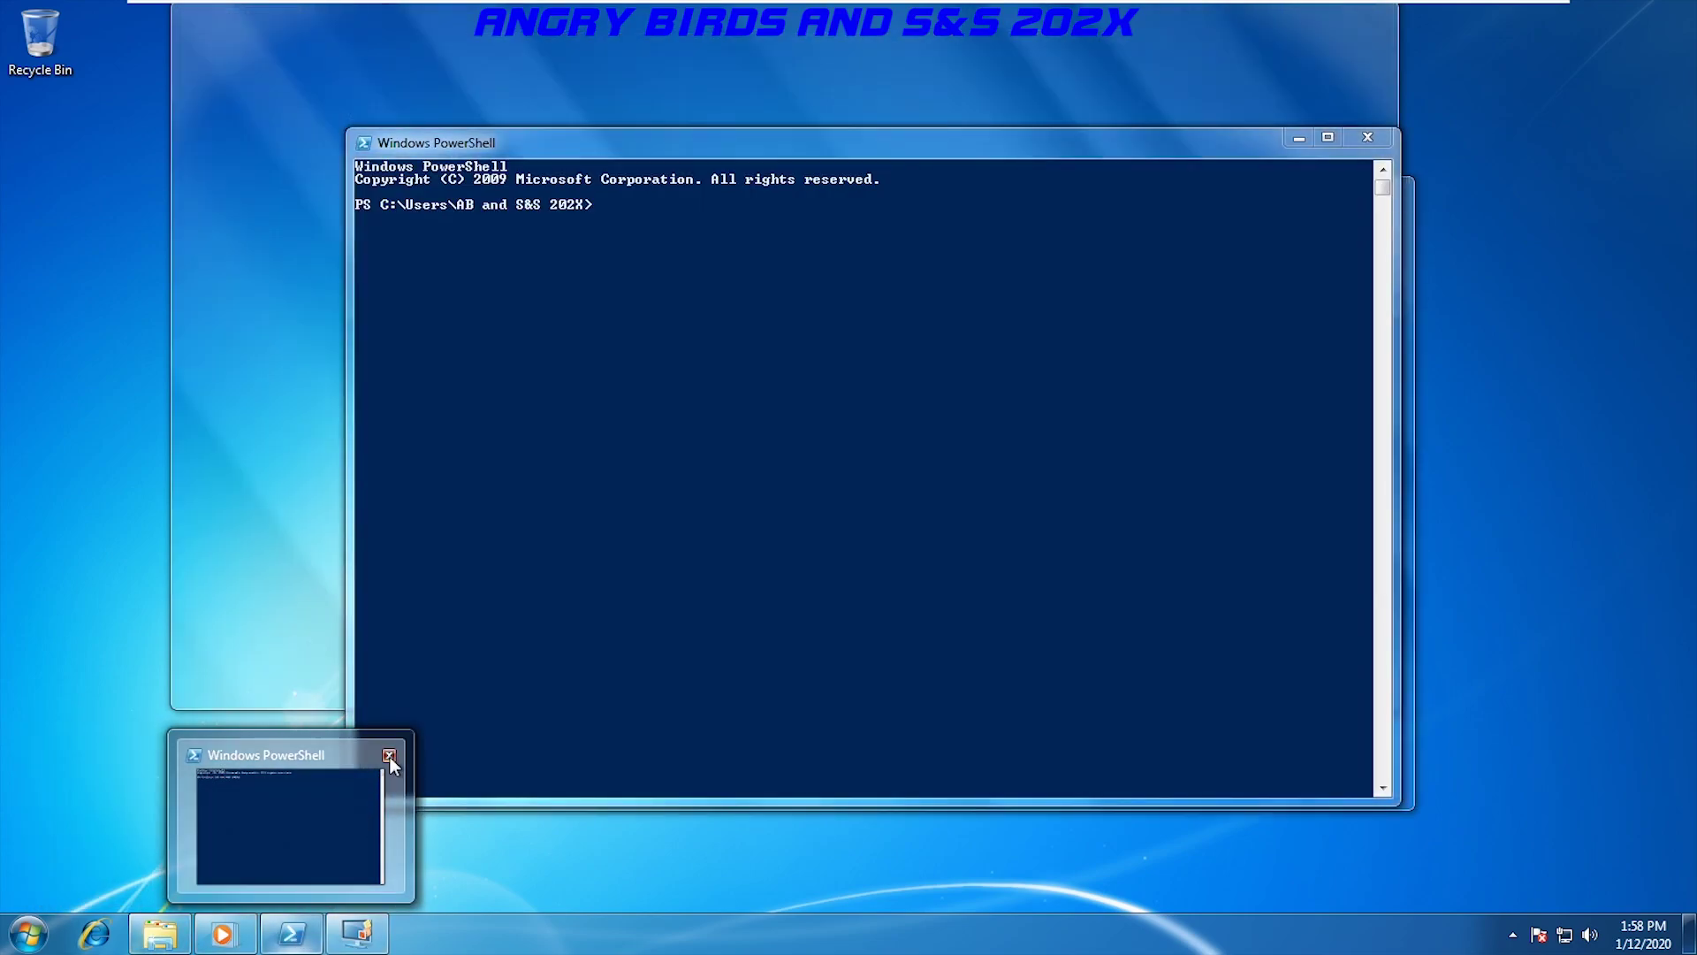
{"action": "left_click", "coordinate": [389, 756]}
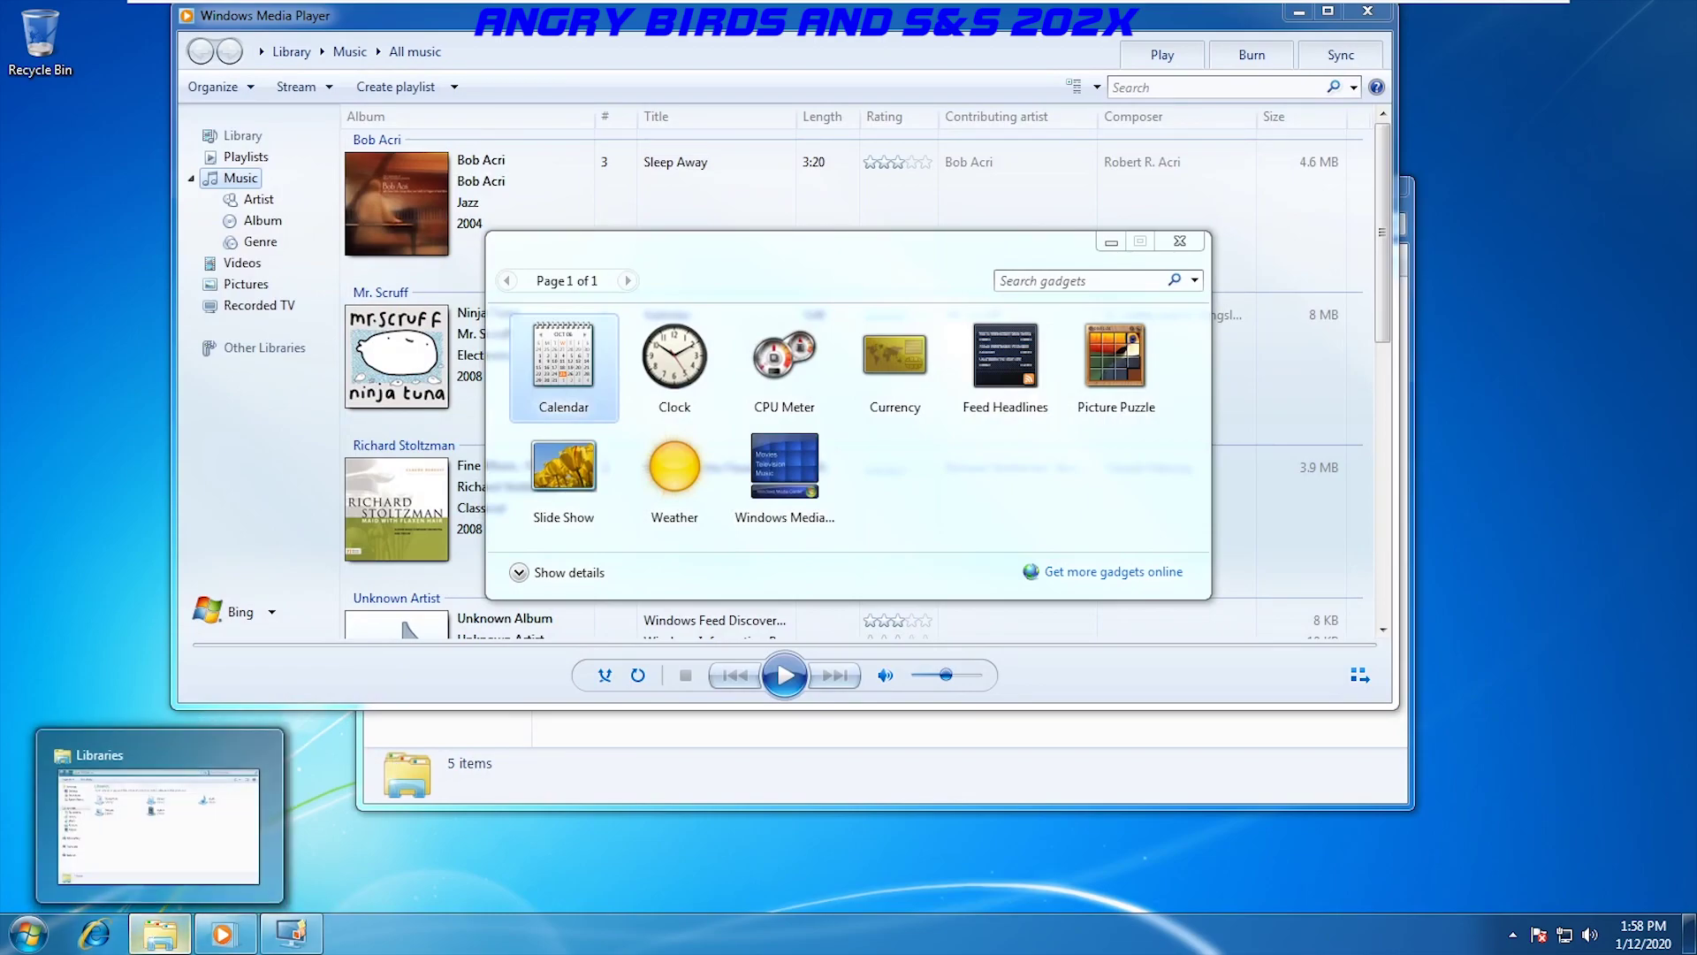
Pin a frequently used folder to Explorer's taskbar jump list.
{"action": "mouse_move", "coordinate": [109, 830]}
{"action": "right_click", "coordinate": [160, 933]}
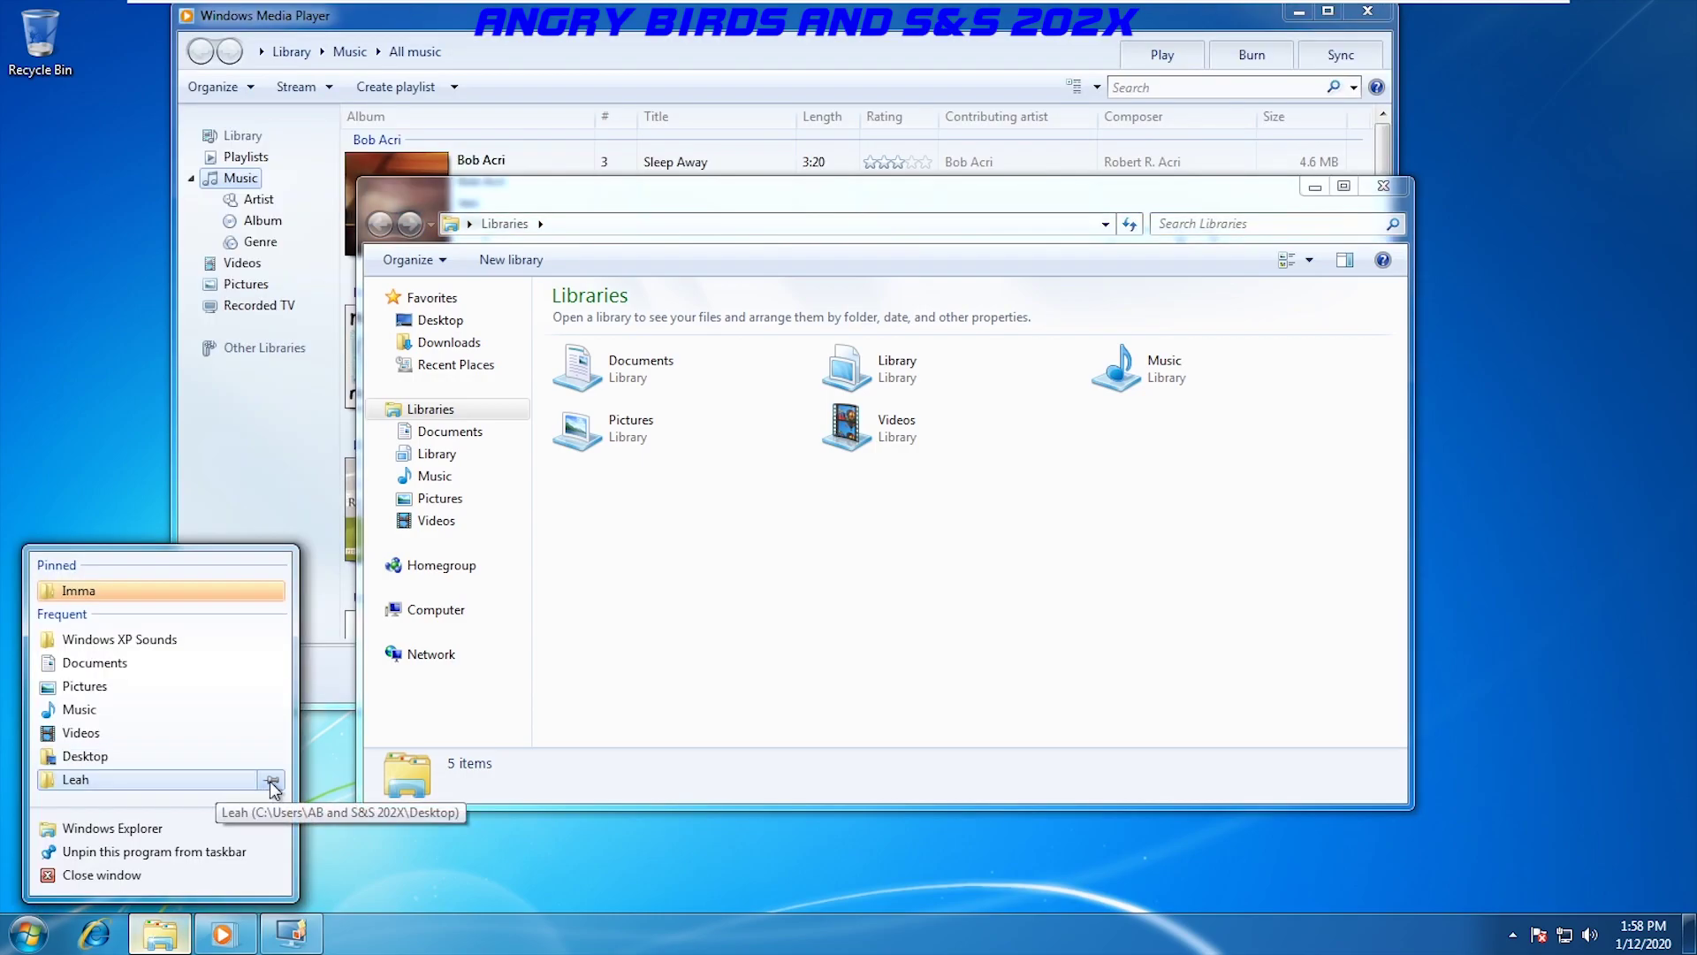
{"action": "left_click", "coordinate": [271, 783]}
{"action": "key", "text": "Escape"}
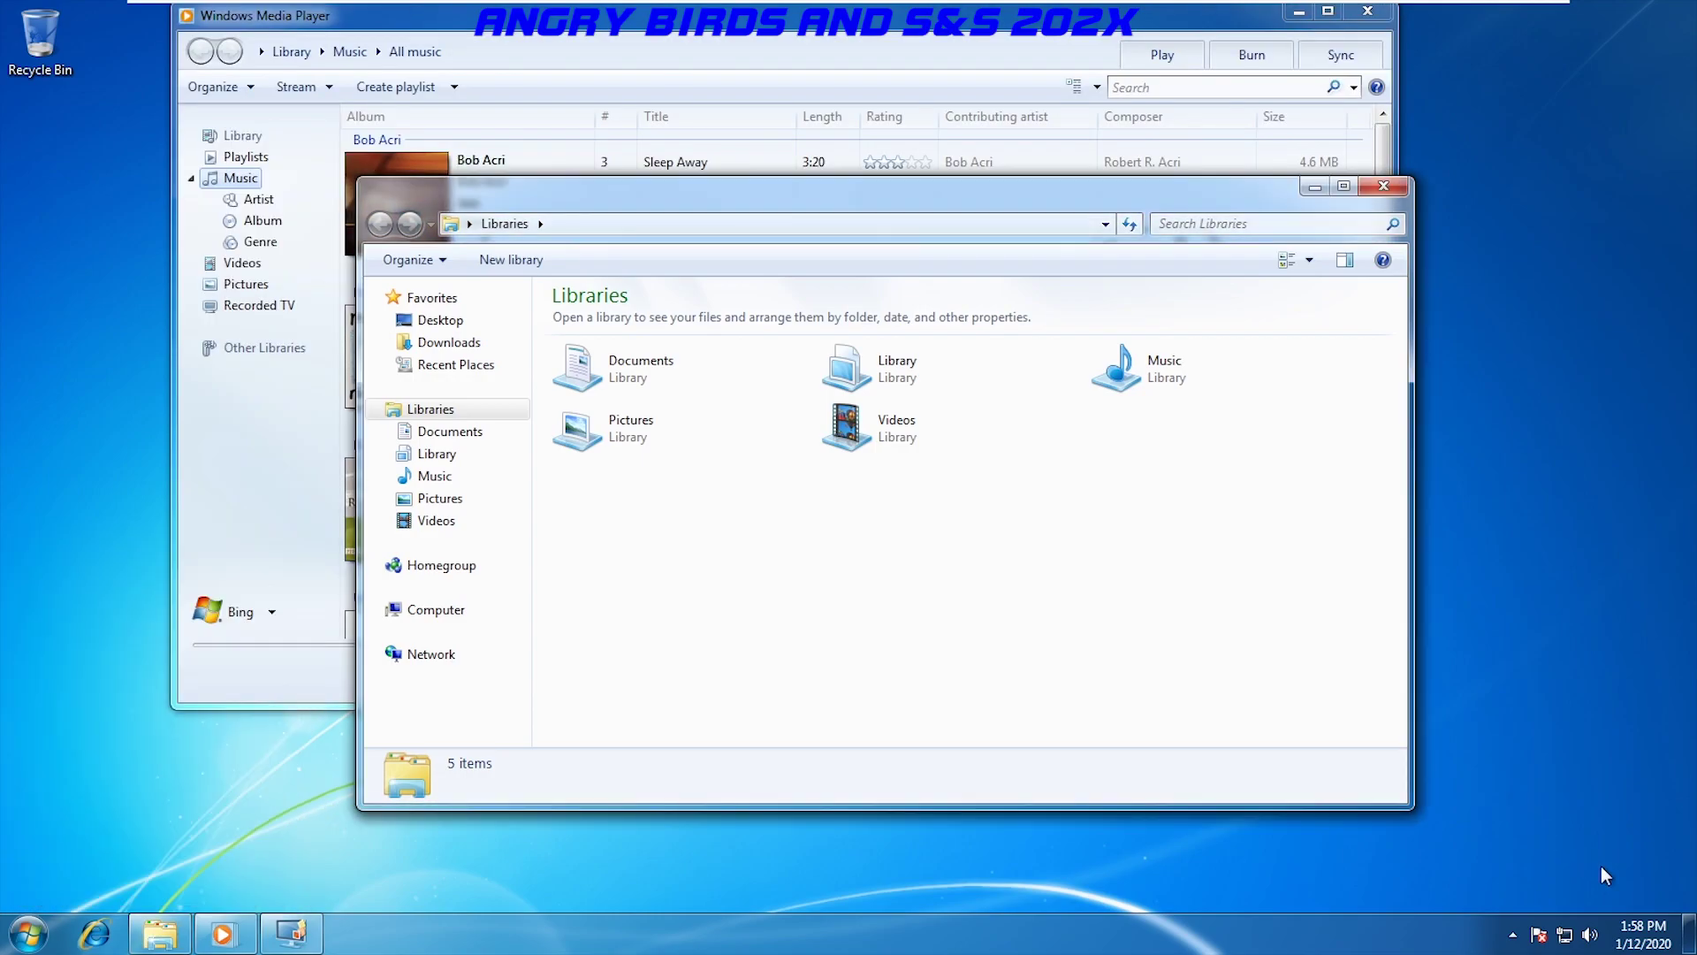
Close the Libraries window and keep the safely-remove-hardware icon visible in the notification area.
{"action": "mouse_move", "coordinate": [1686, 947]}
{"action": "key", "text": "alt+F4"}
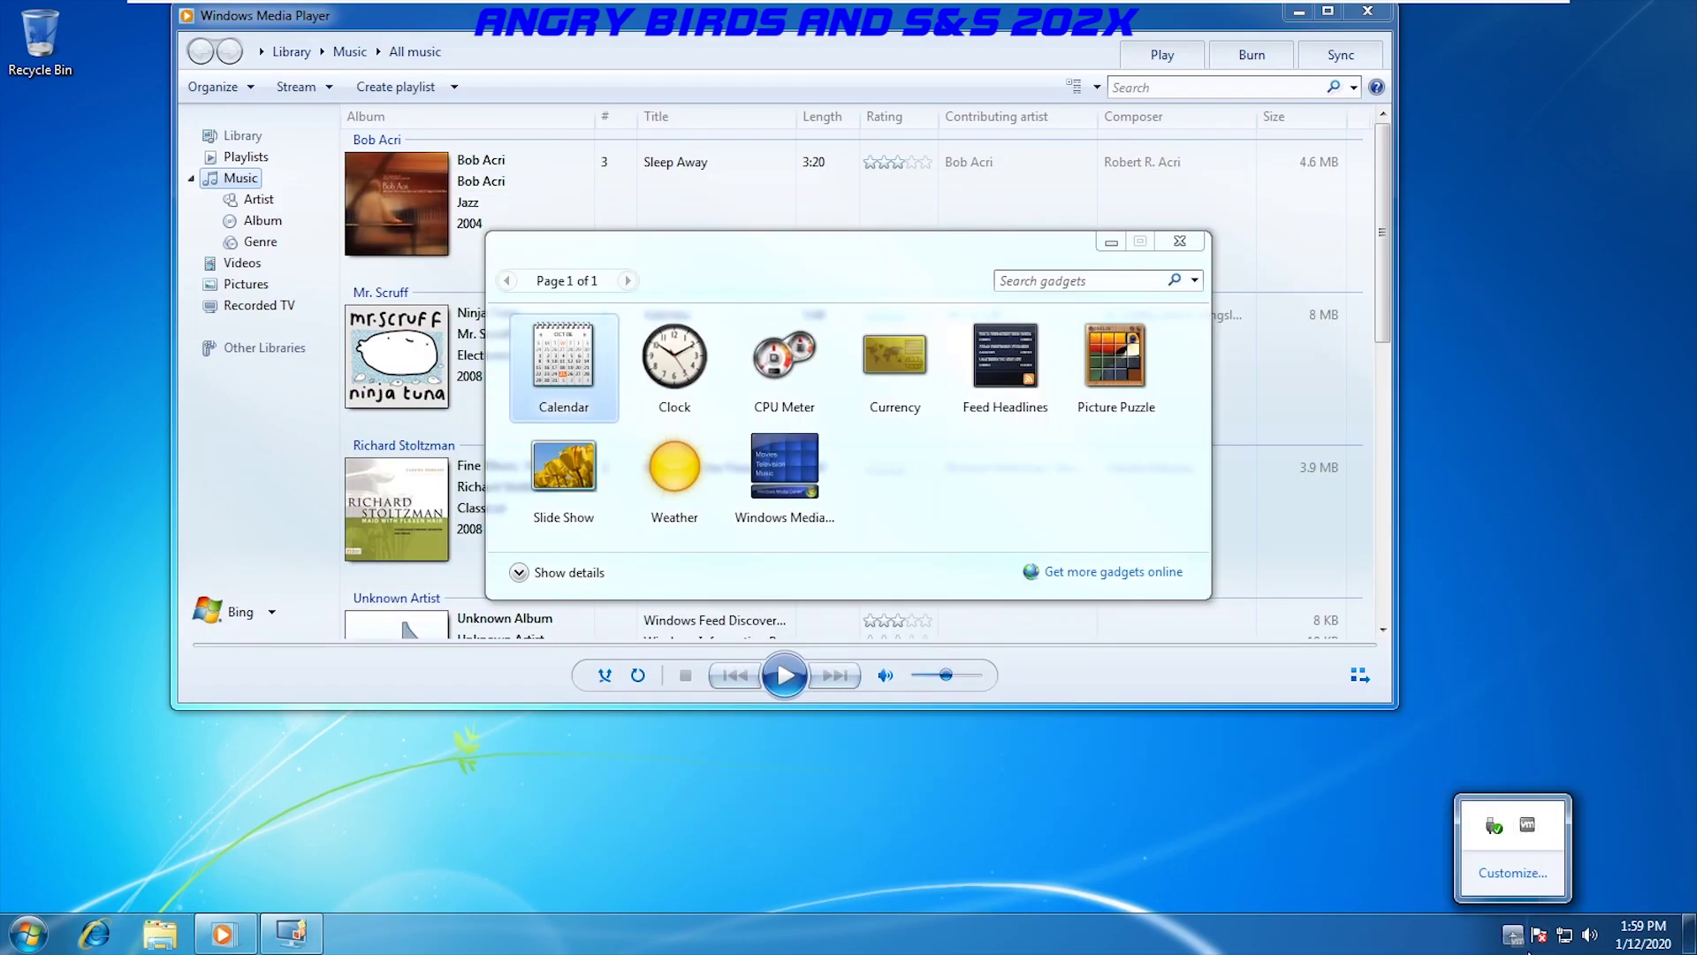
{"action": "left_click_drag", "start_coordinate": [1494, 826], "coordinate": [1513, 934]}
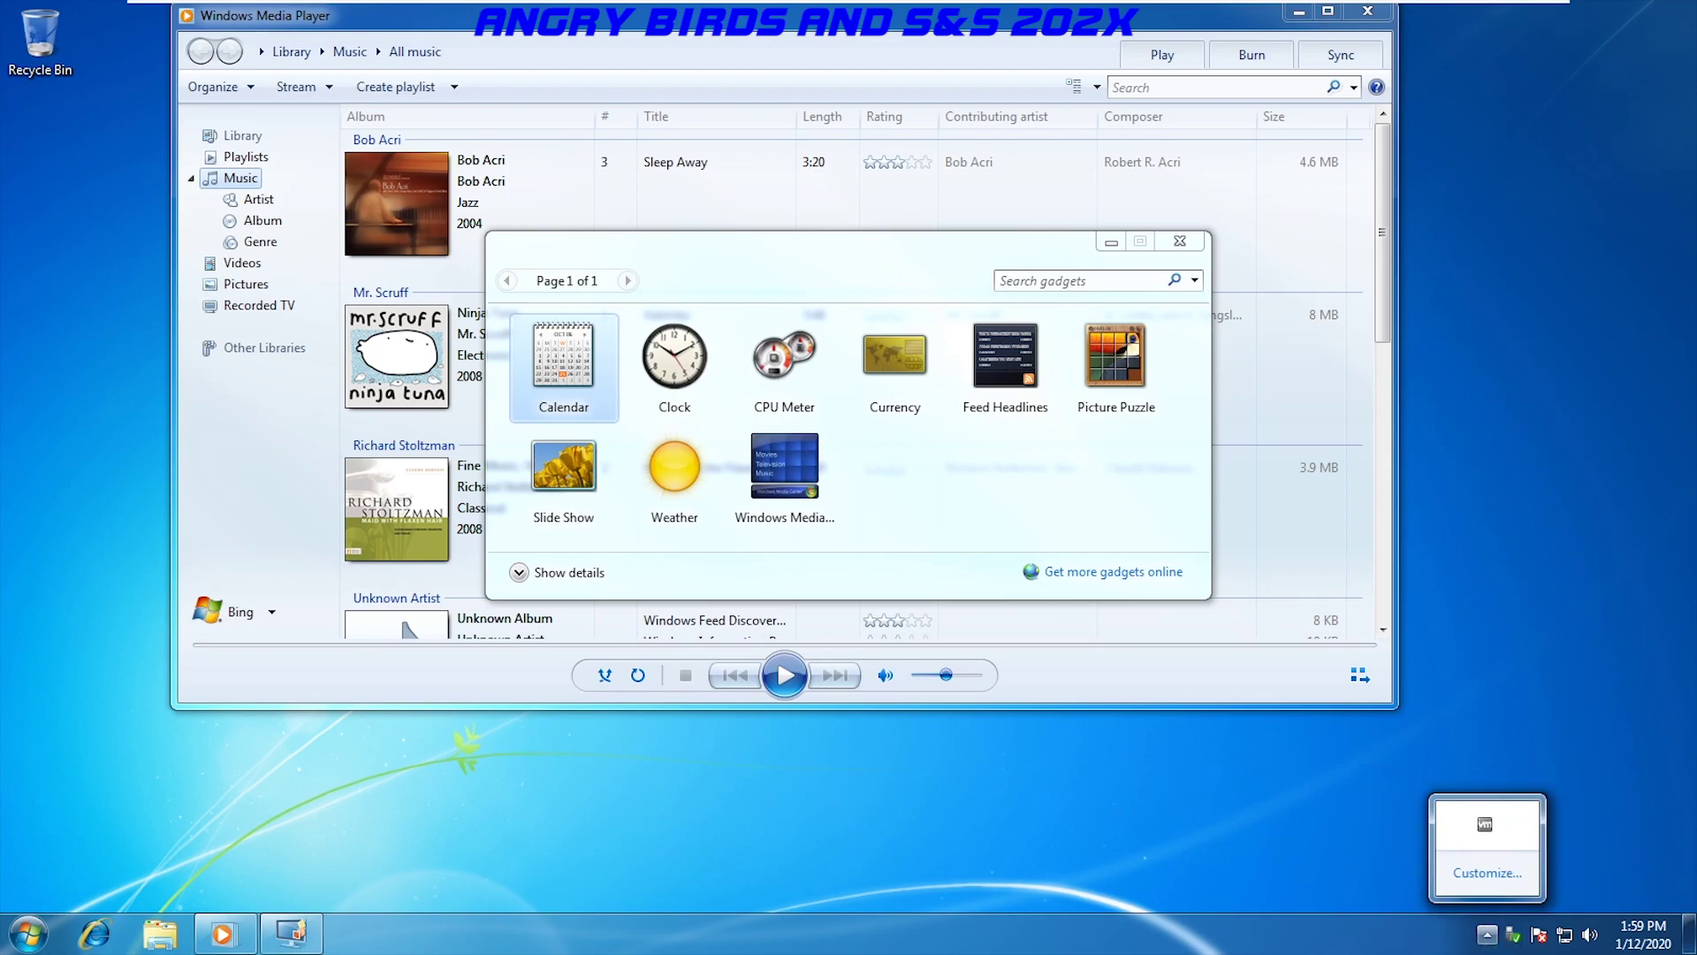
Add Clock, Calendar, CPU Meter and Picture Puzzle gadgets at right, Feed Headlines at left.
{"action": "left_click", "coordinate": [1487, 872]}
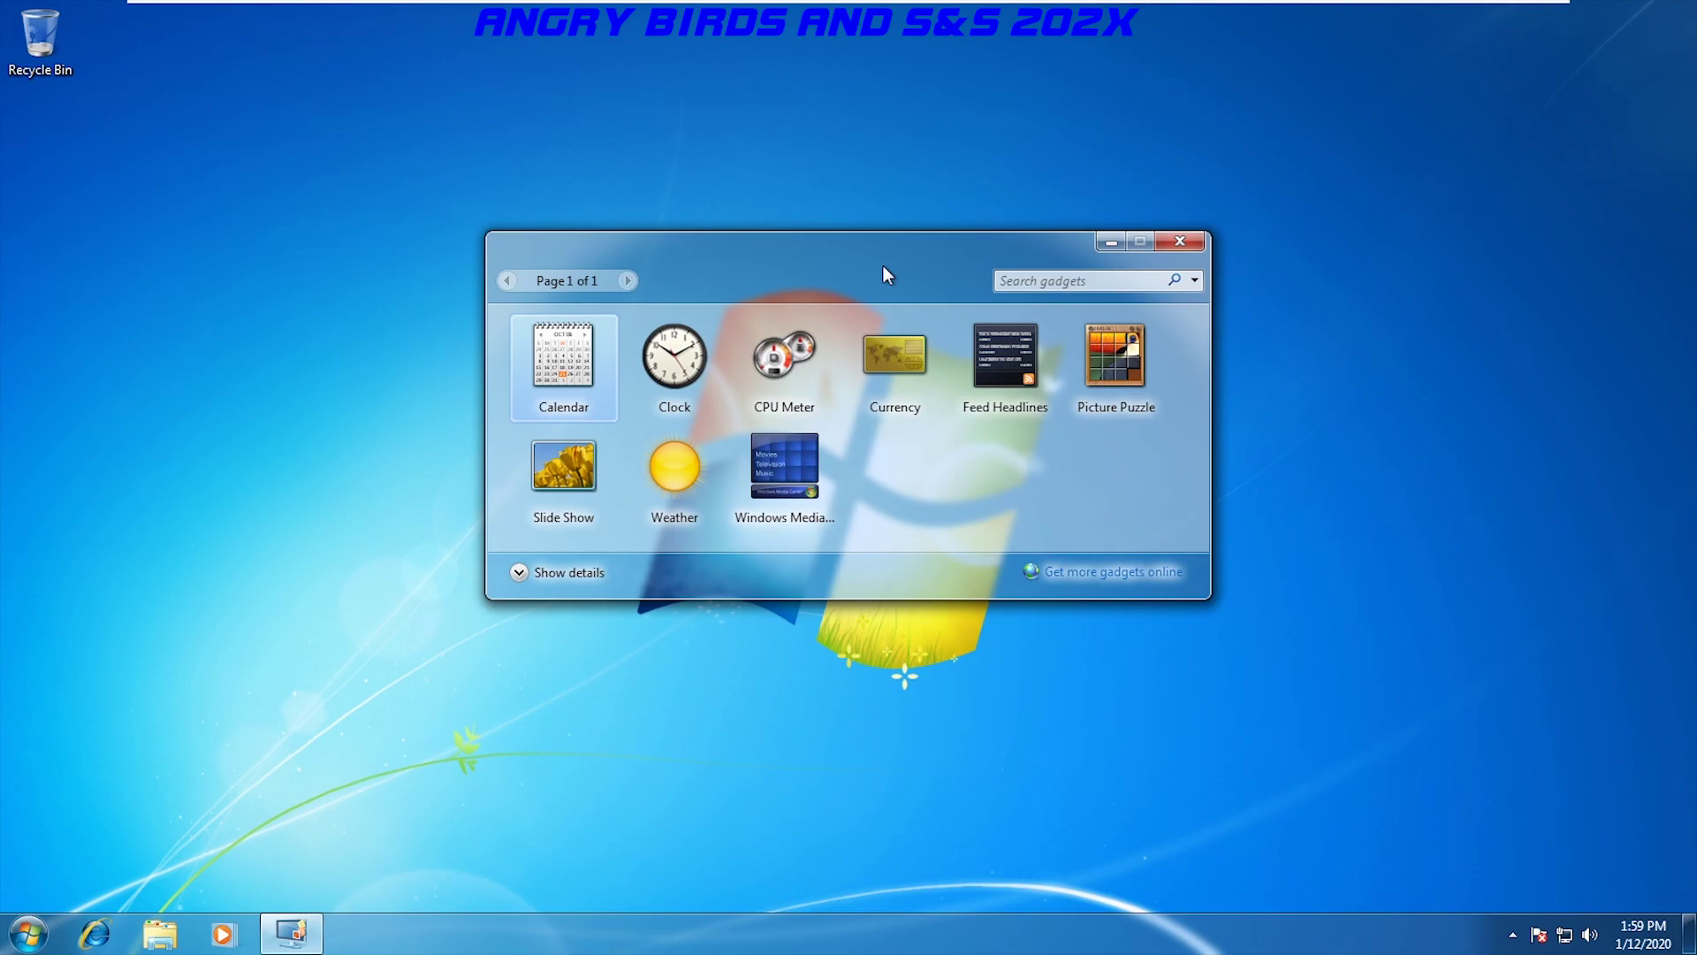
{"action": "left_click_drag", "start_coordinate": [676, 358], "coordinate": [1626, 54]}
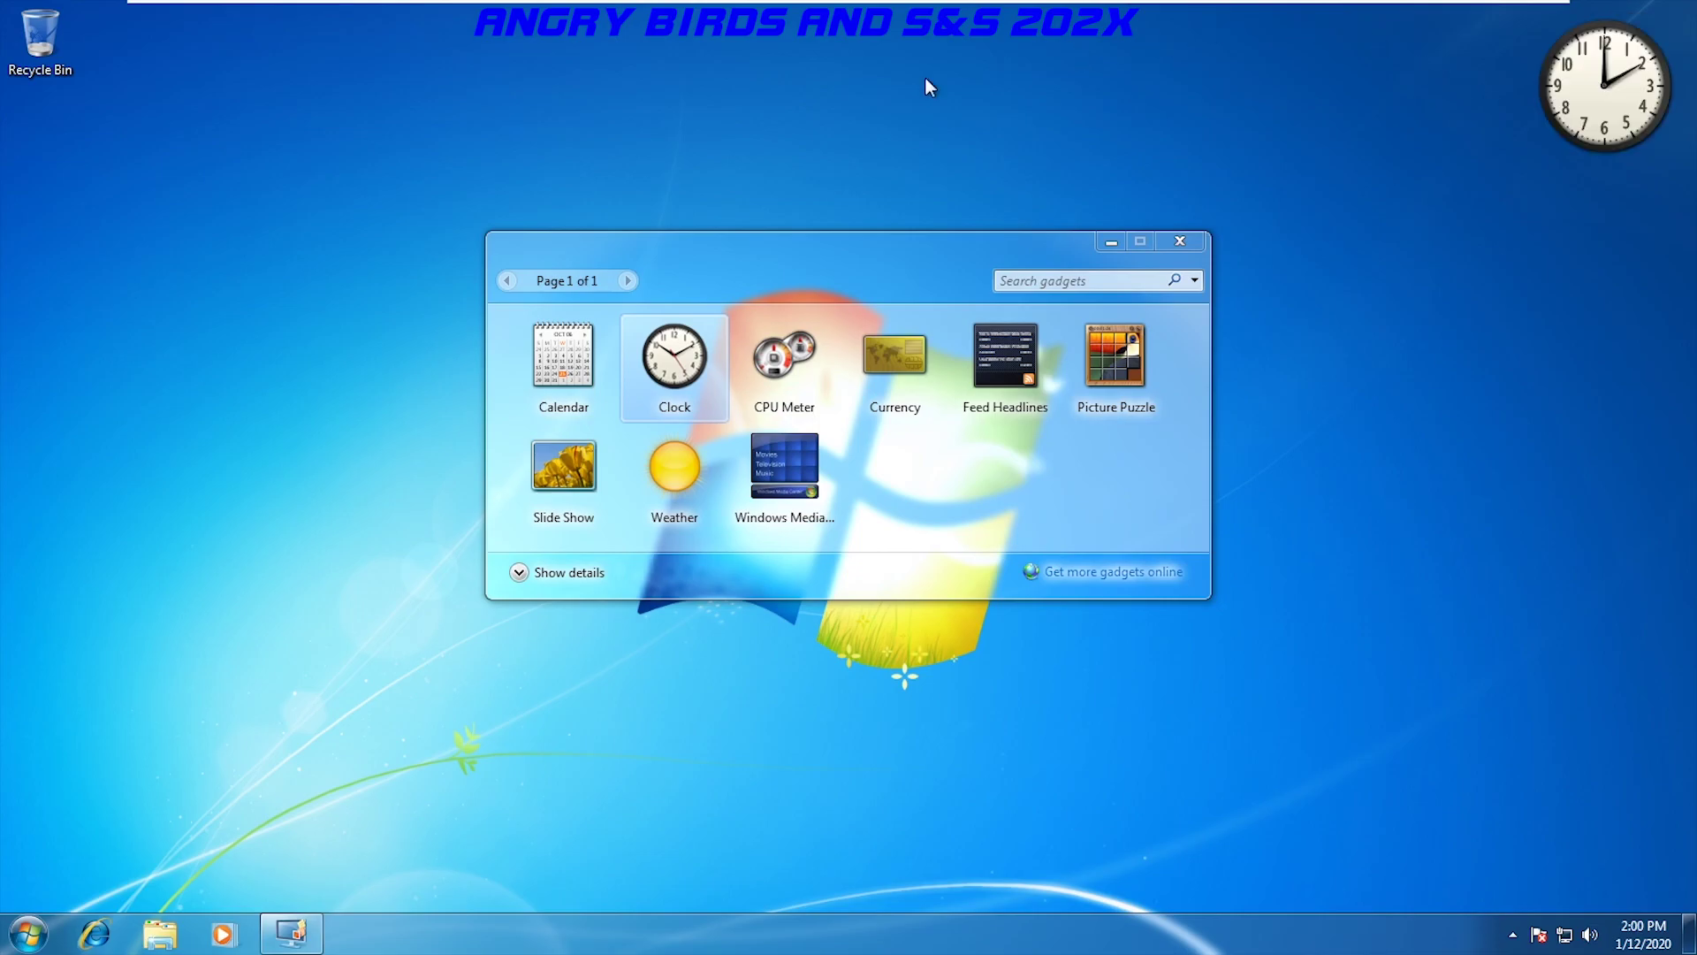
{"action": "left_click_drag", "start_coordinate": [563, 362], "coordinate": [1646, 274]}
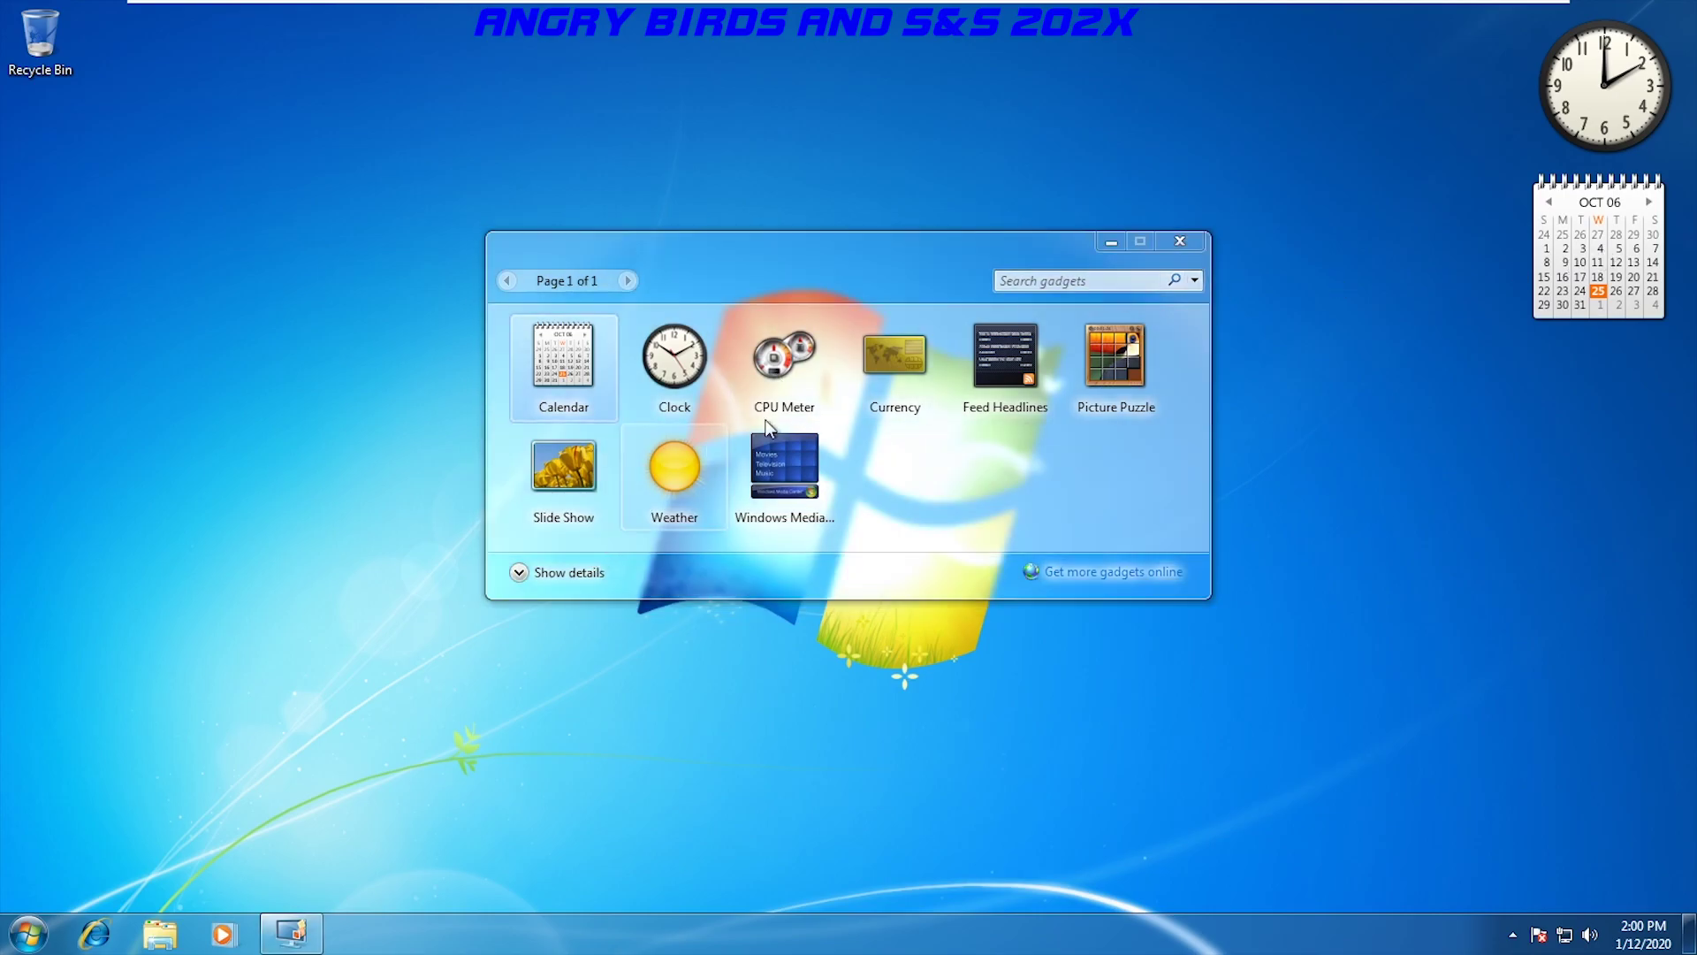
{"action": "double_click", "coordinate": [822, 373]}
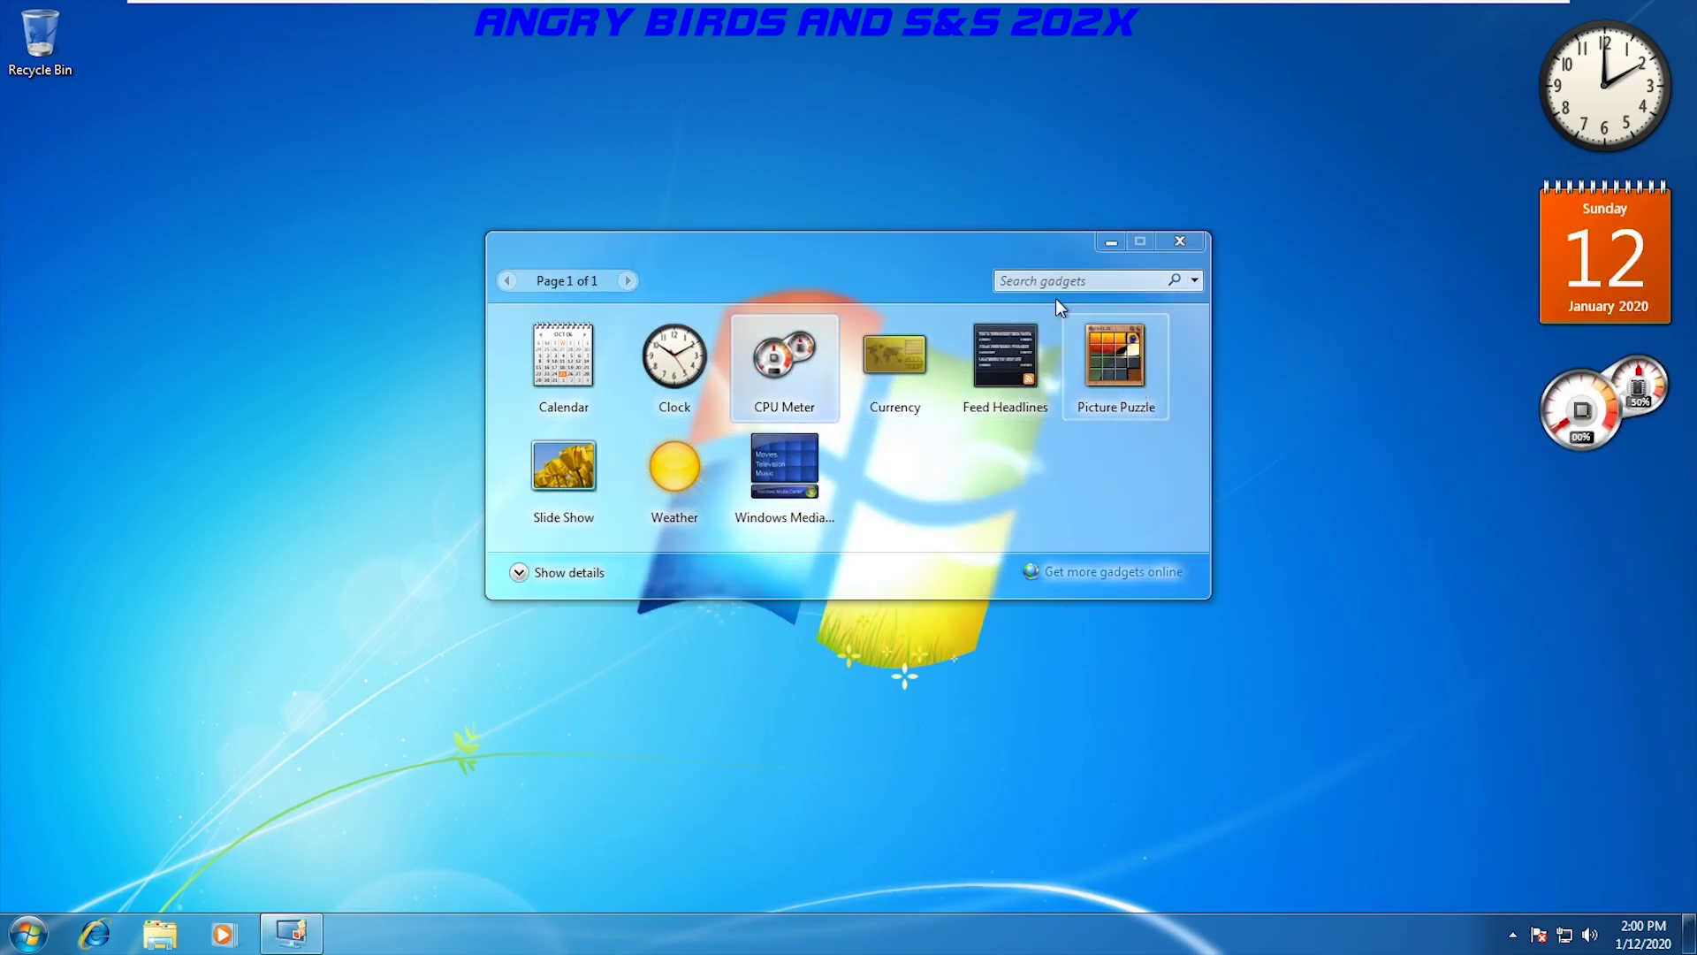
{"action": "left_click_drag", "start_coordinate": [1116, 354], "coordinate": [960, 536]}
{"action": "left_click_drag", "start_coordinate": [1005, 354], "coordinate": [212, 601]}
Slide several Picture Puzzle tiles into the empty slot.
{"action": "left_click", "coordinate": [1610, 544]}
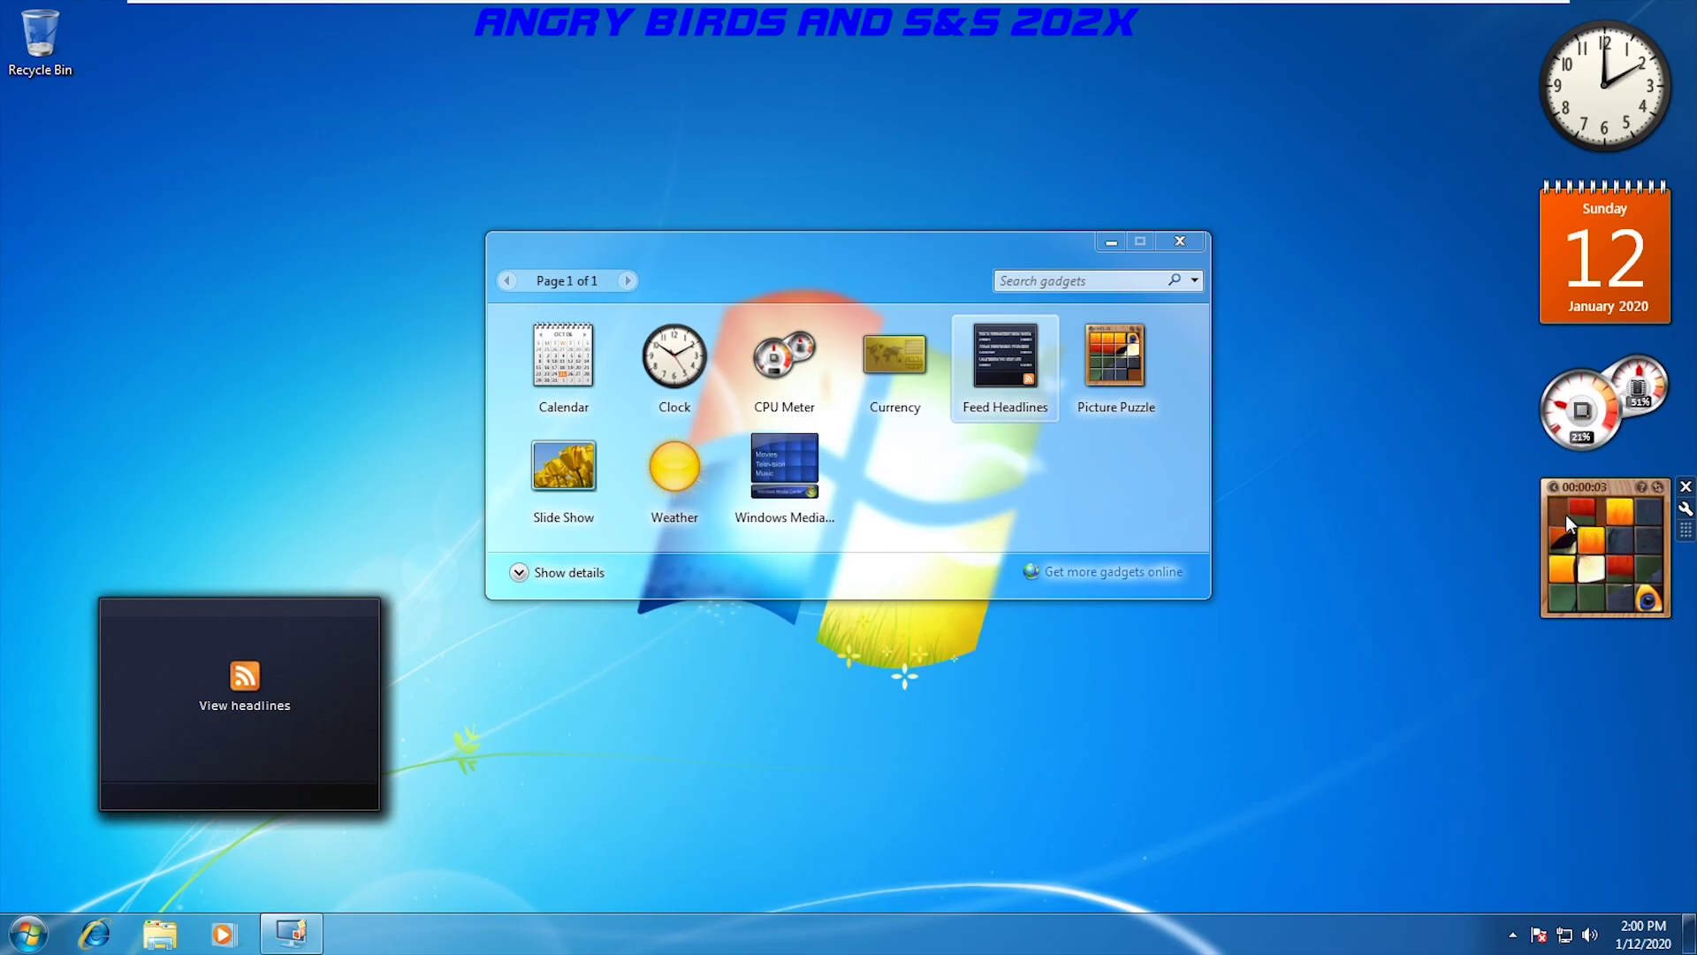
{"action": "left_click", "coordinate": [1563, 533]}
{"action": "left_click", "coordinate": [1595, 540]}
{"action": "left_click", "coordinate": [1616, 542]}
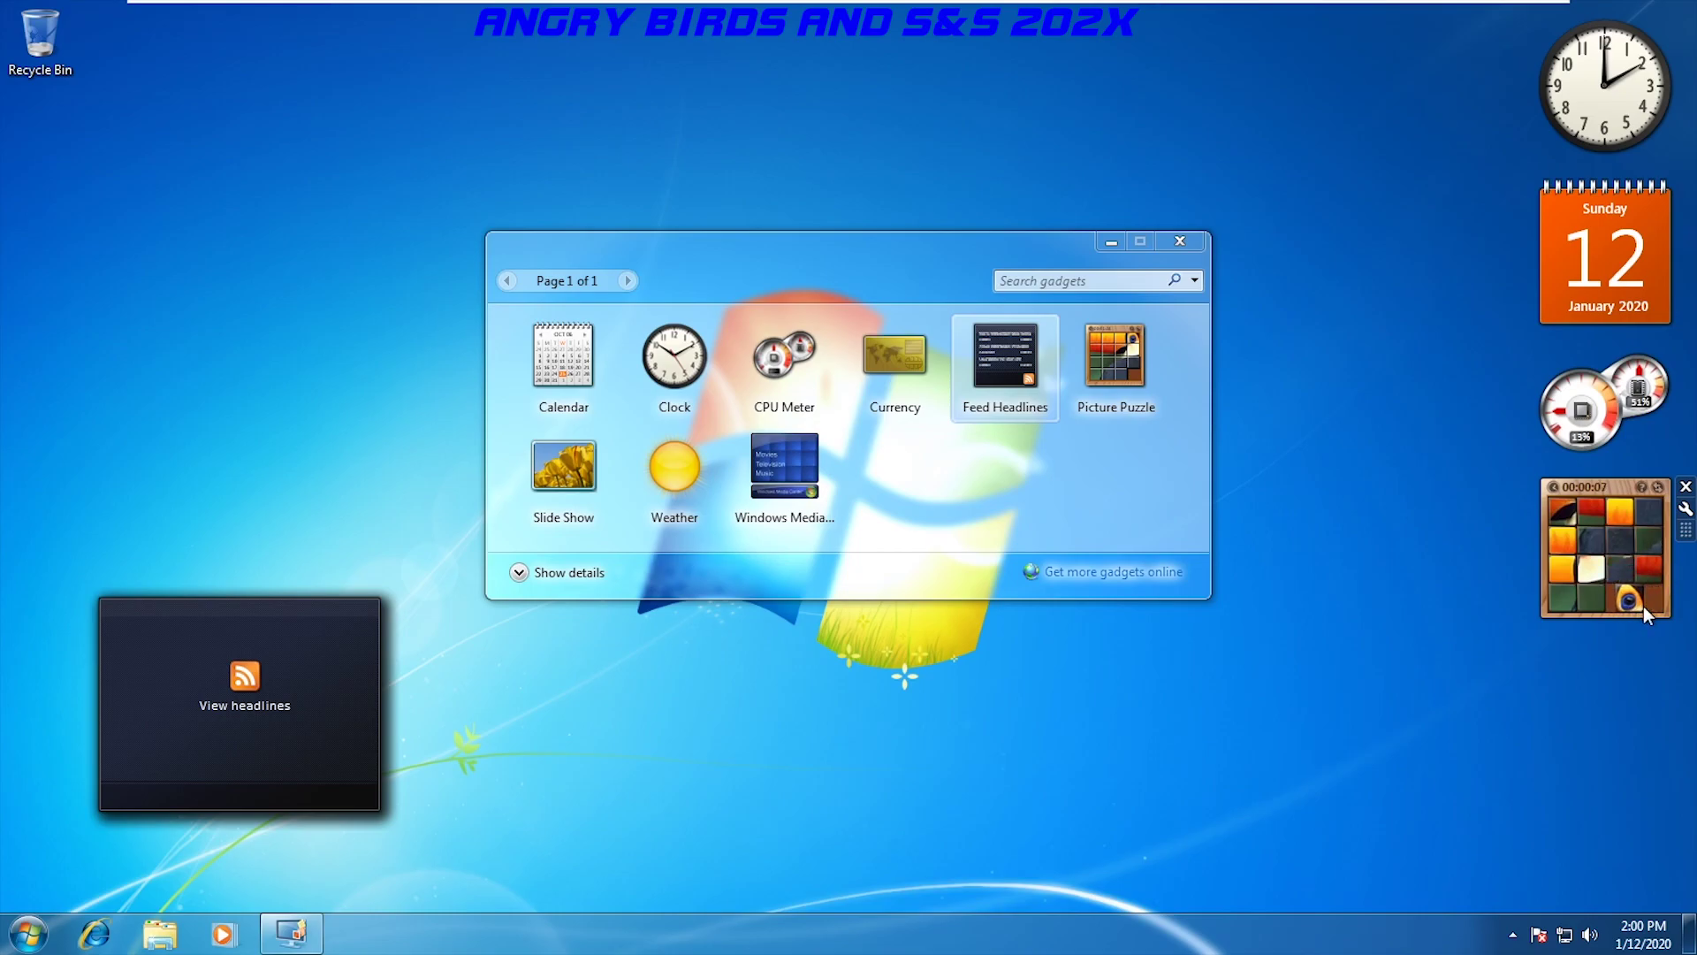
{"action": "left_click", "coordinate": [1627, 563]}
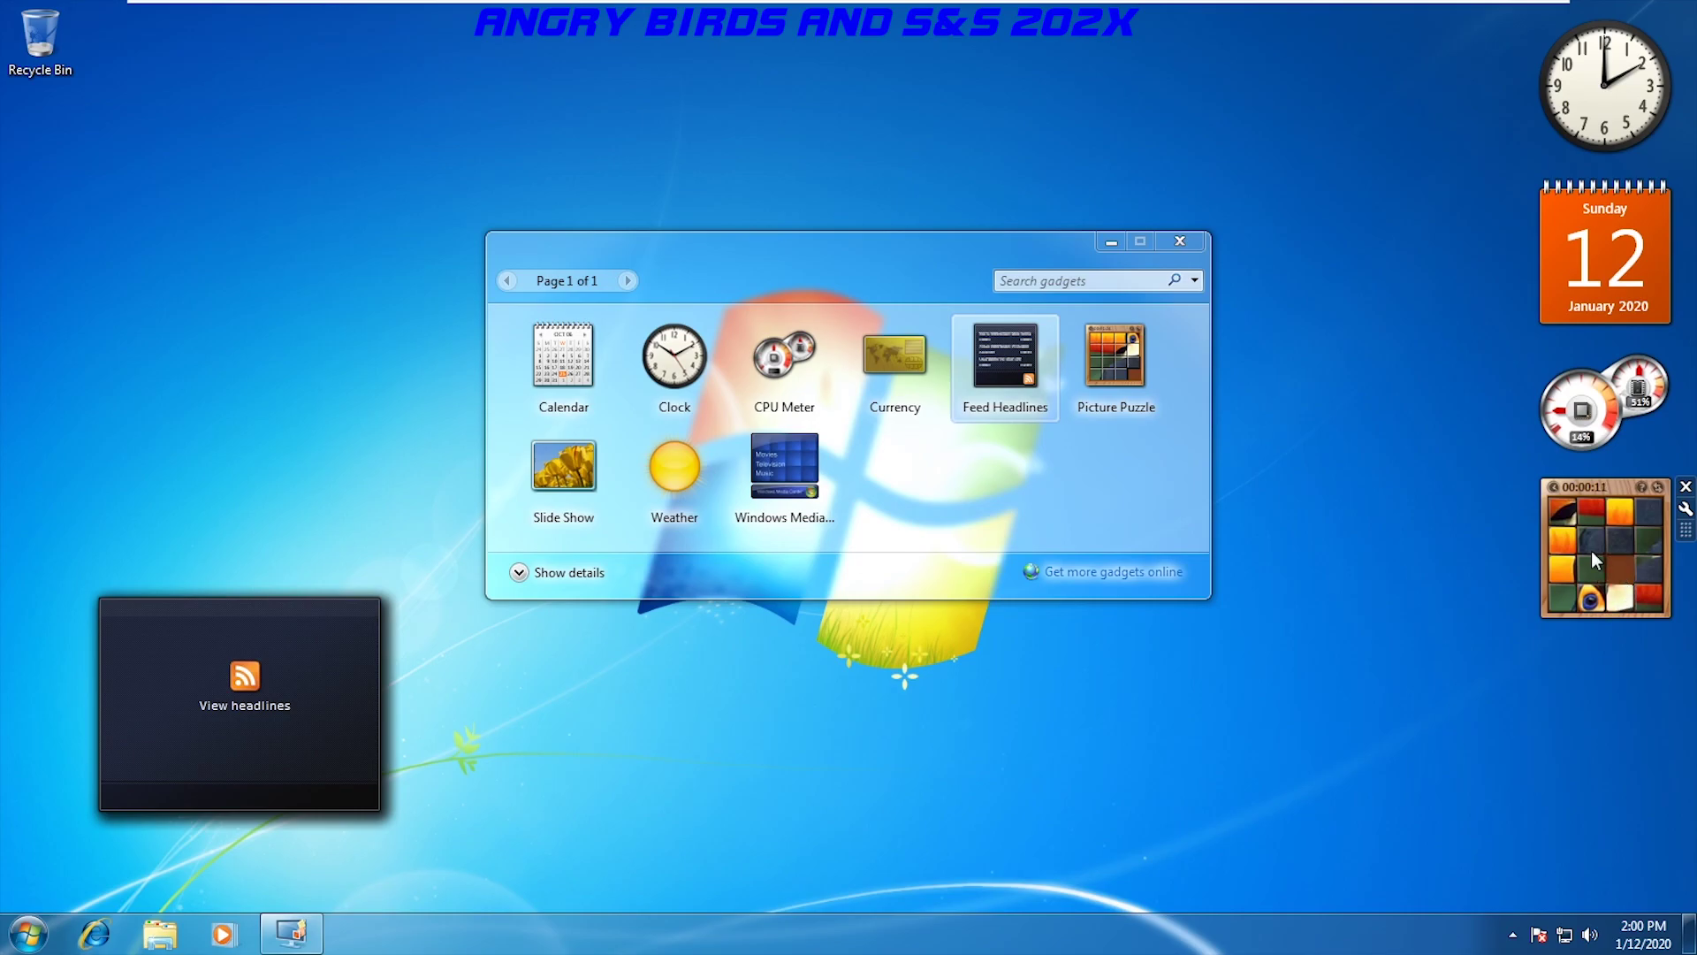
{"action": "left_click", "coordinate": [1593, 561]}
{"action": "left_click", "coordinate": [1594, 596]}
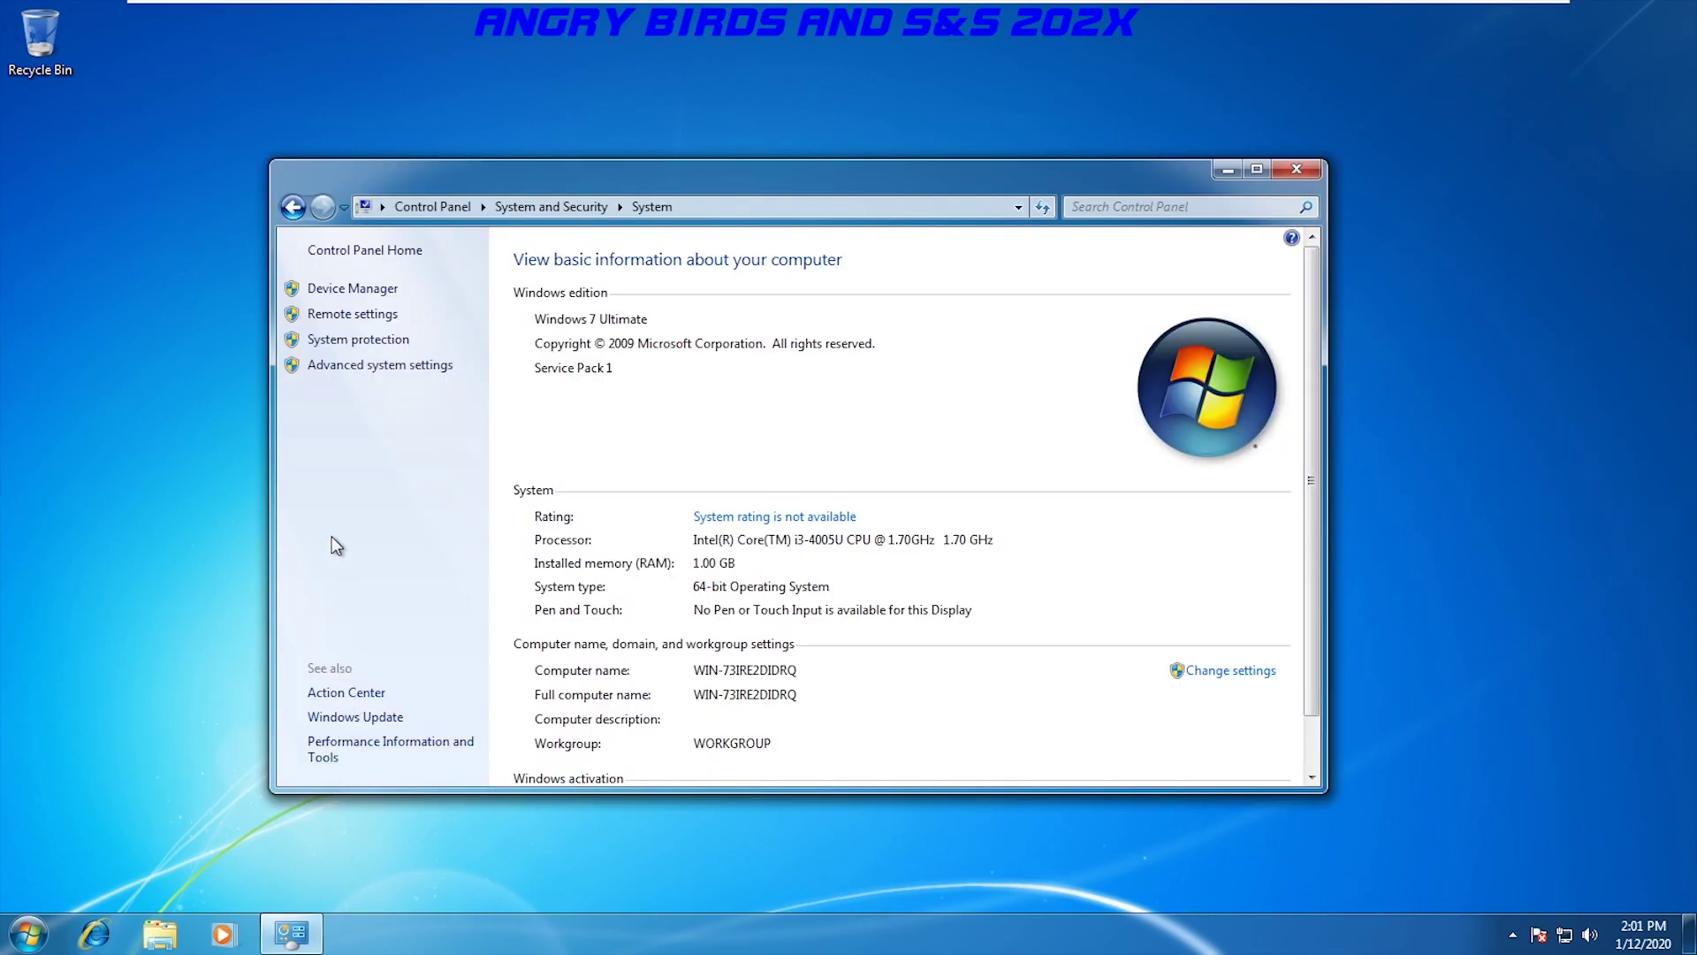
Visit Windows Update and Performance Information and Tools, returning to the System page with Alt+Left each time.
{"action": "left_click", "coordinate": [365, 720]}
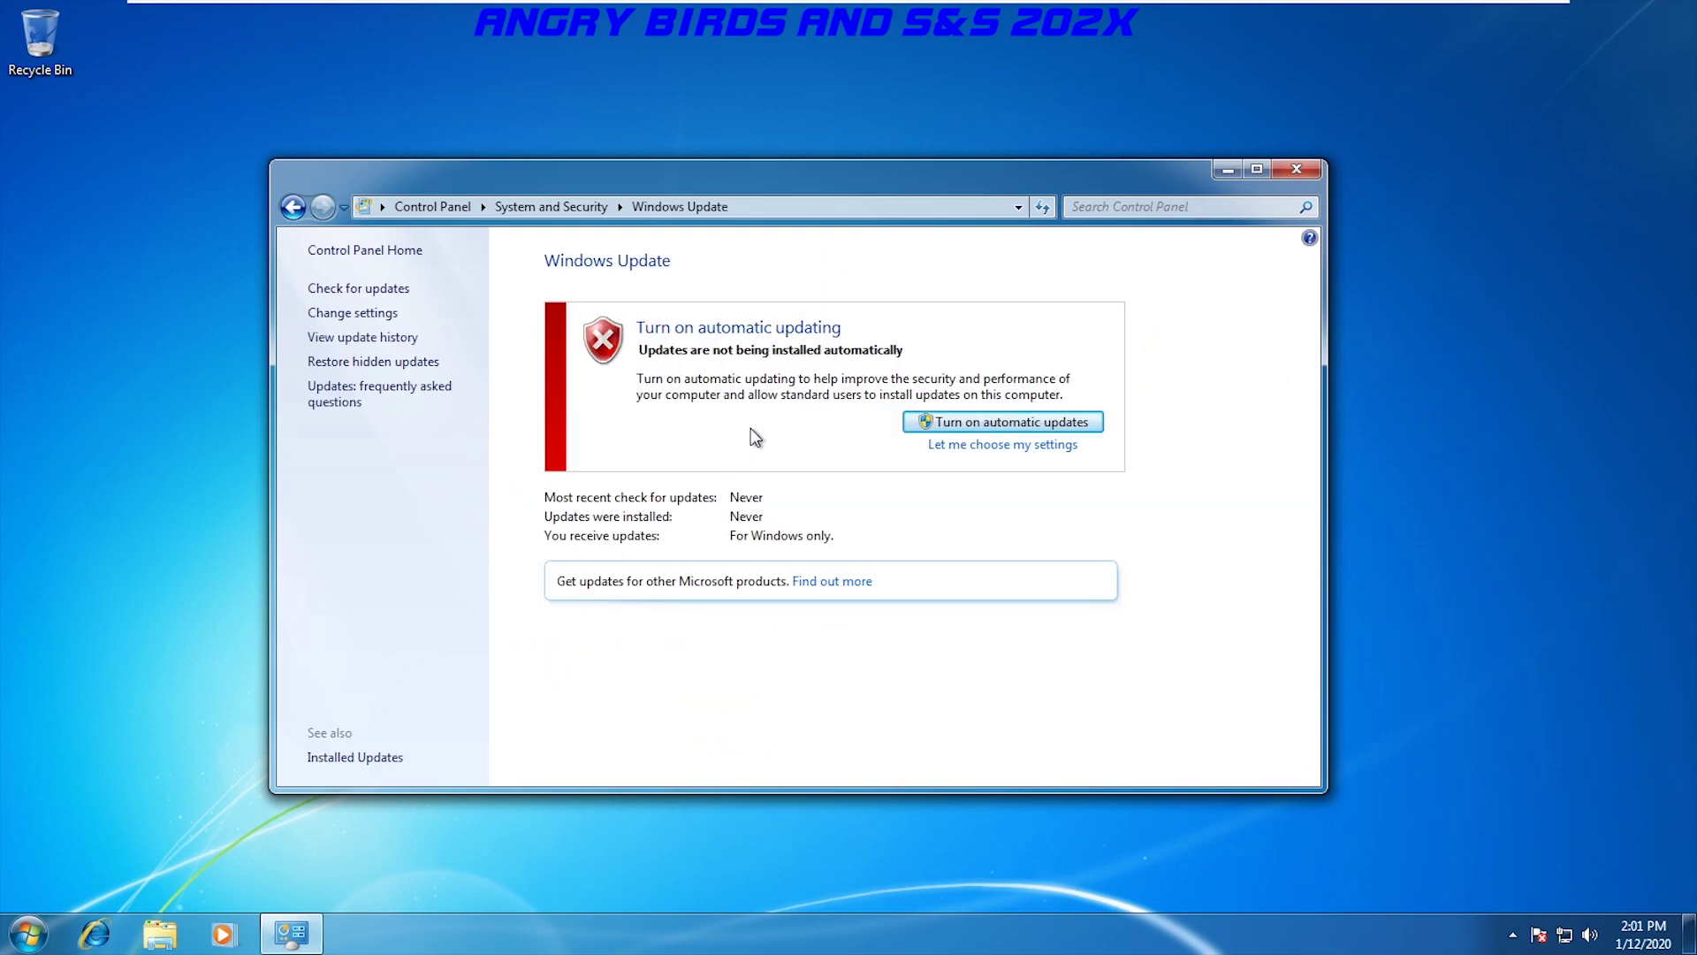
{"action": "key", "text": "alt+Left"}
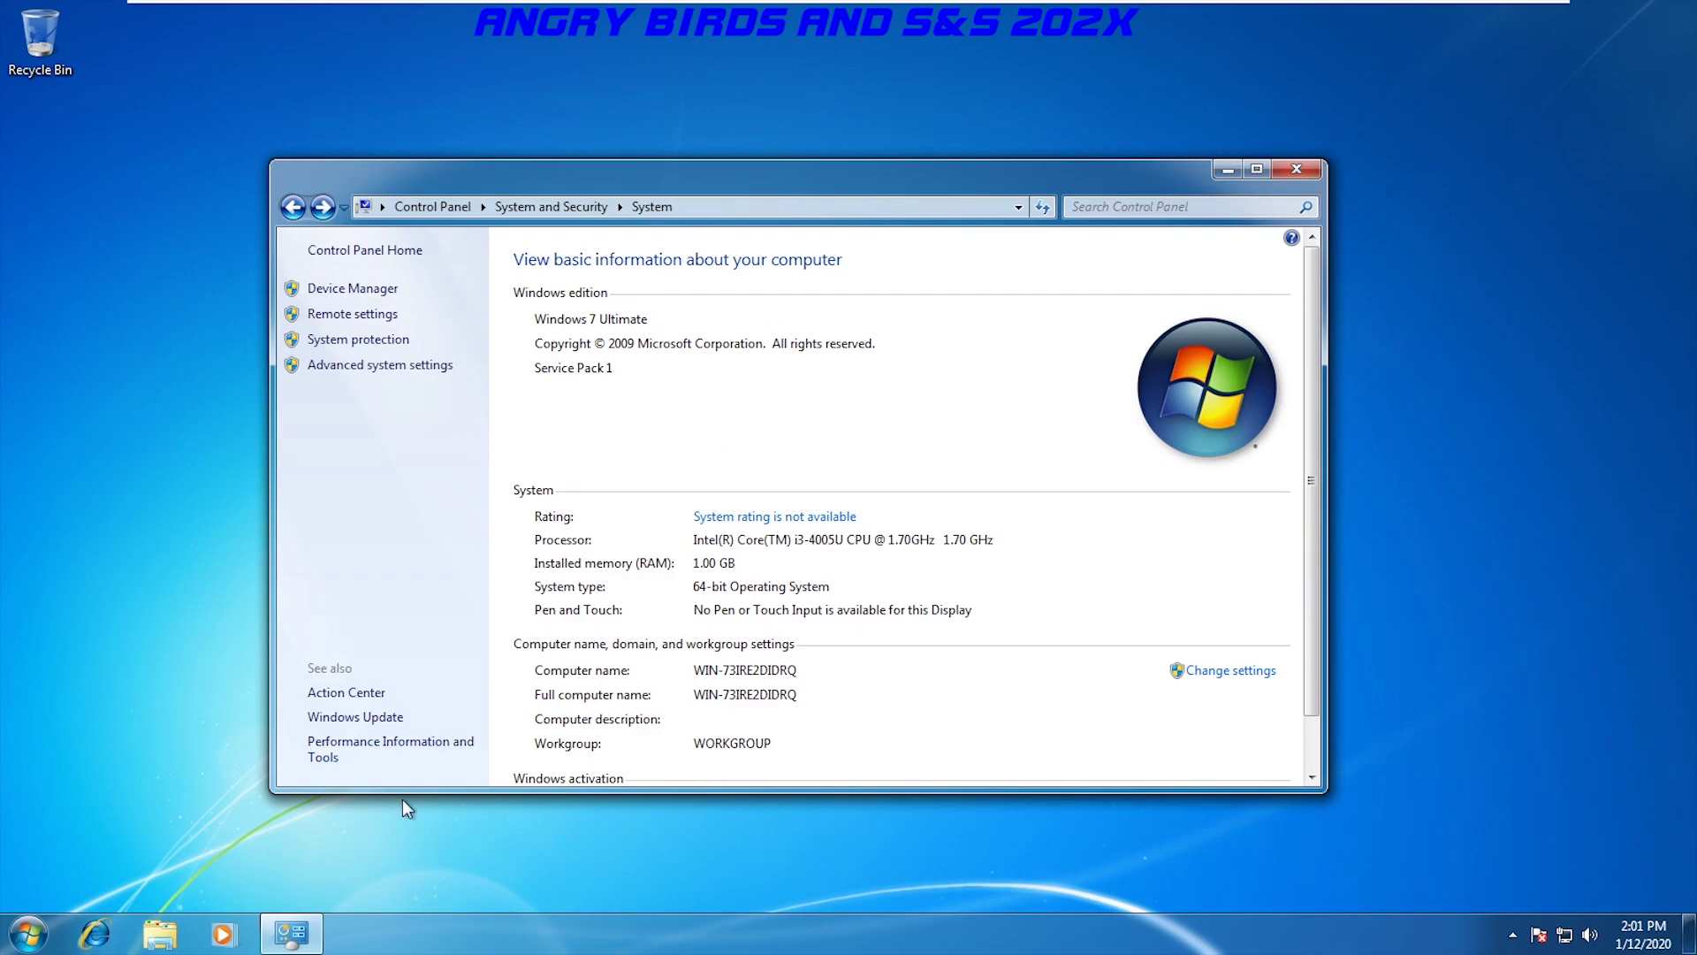
{"action": "left_click", "coordinate": [408, 750]}
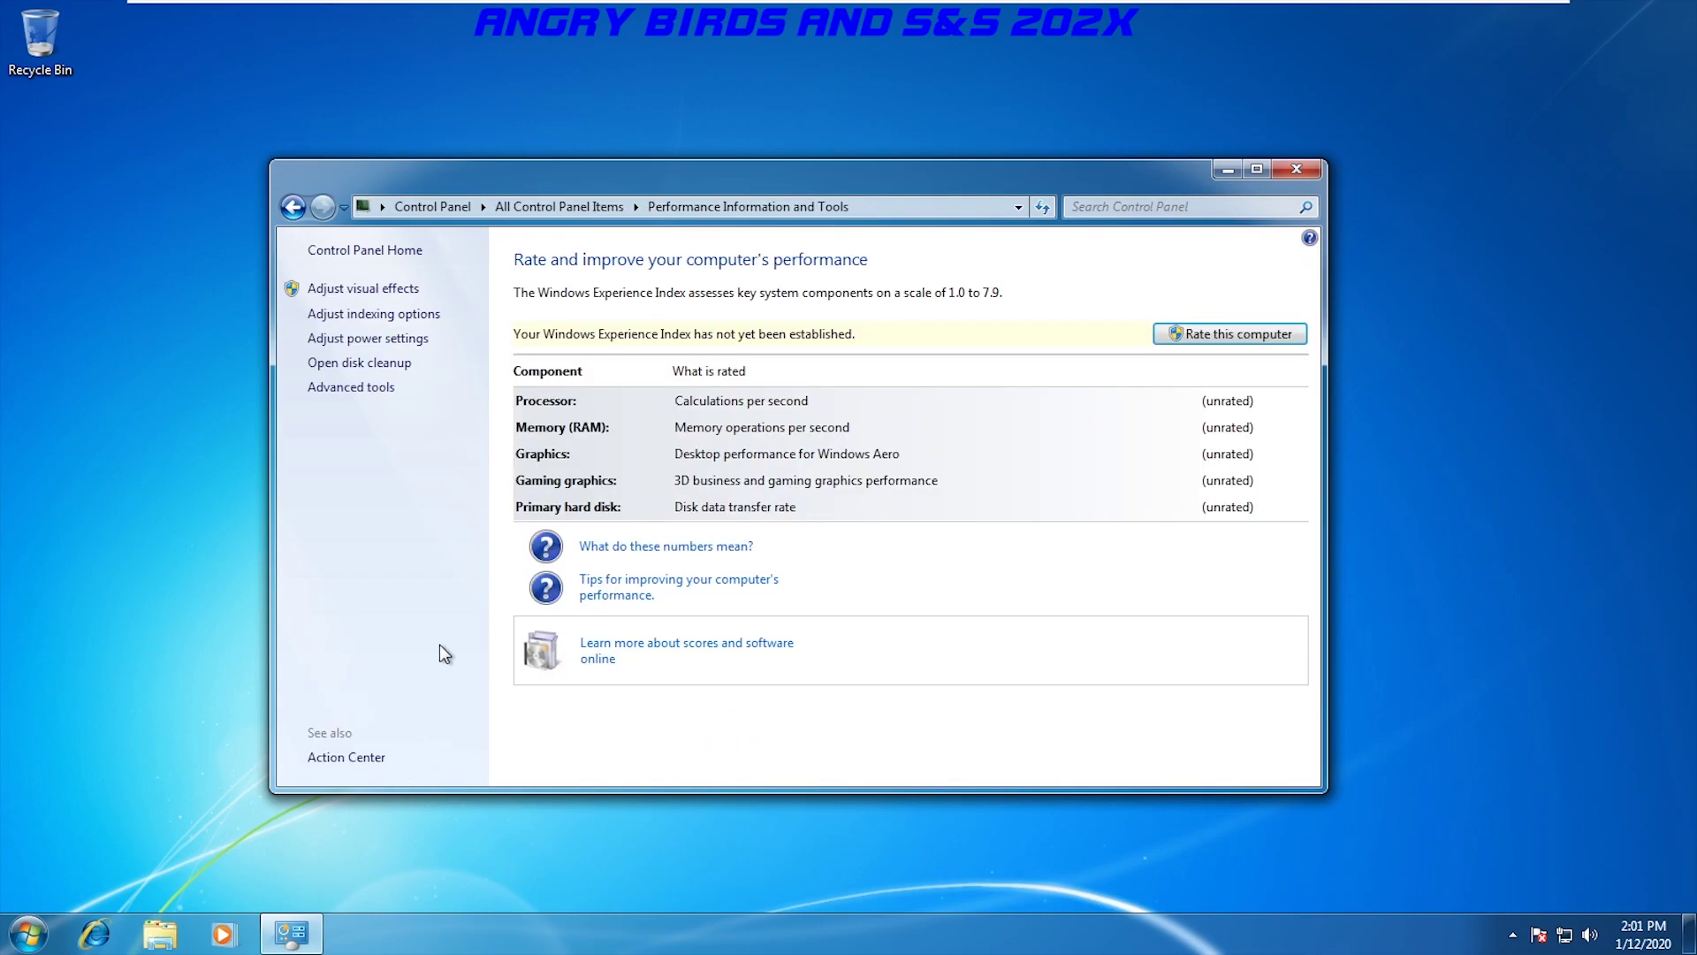
{"action": "key", "text": "alt+Left"}
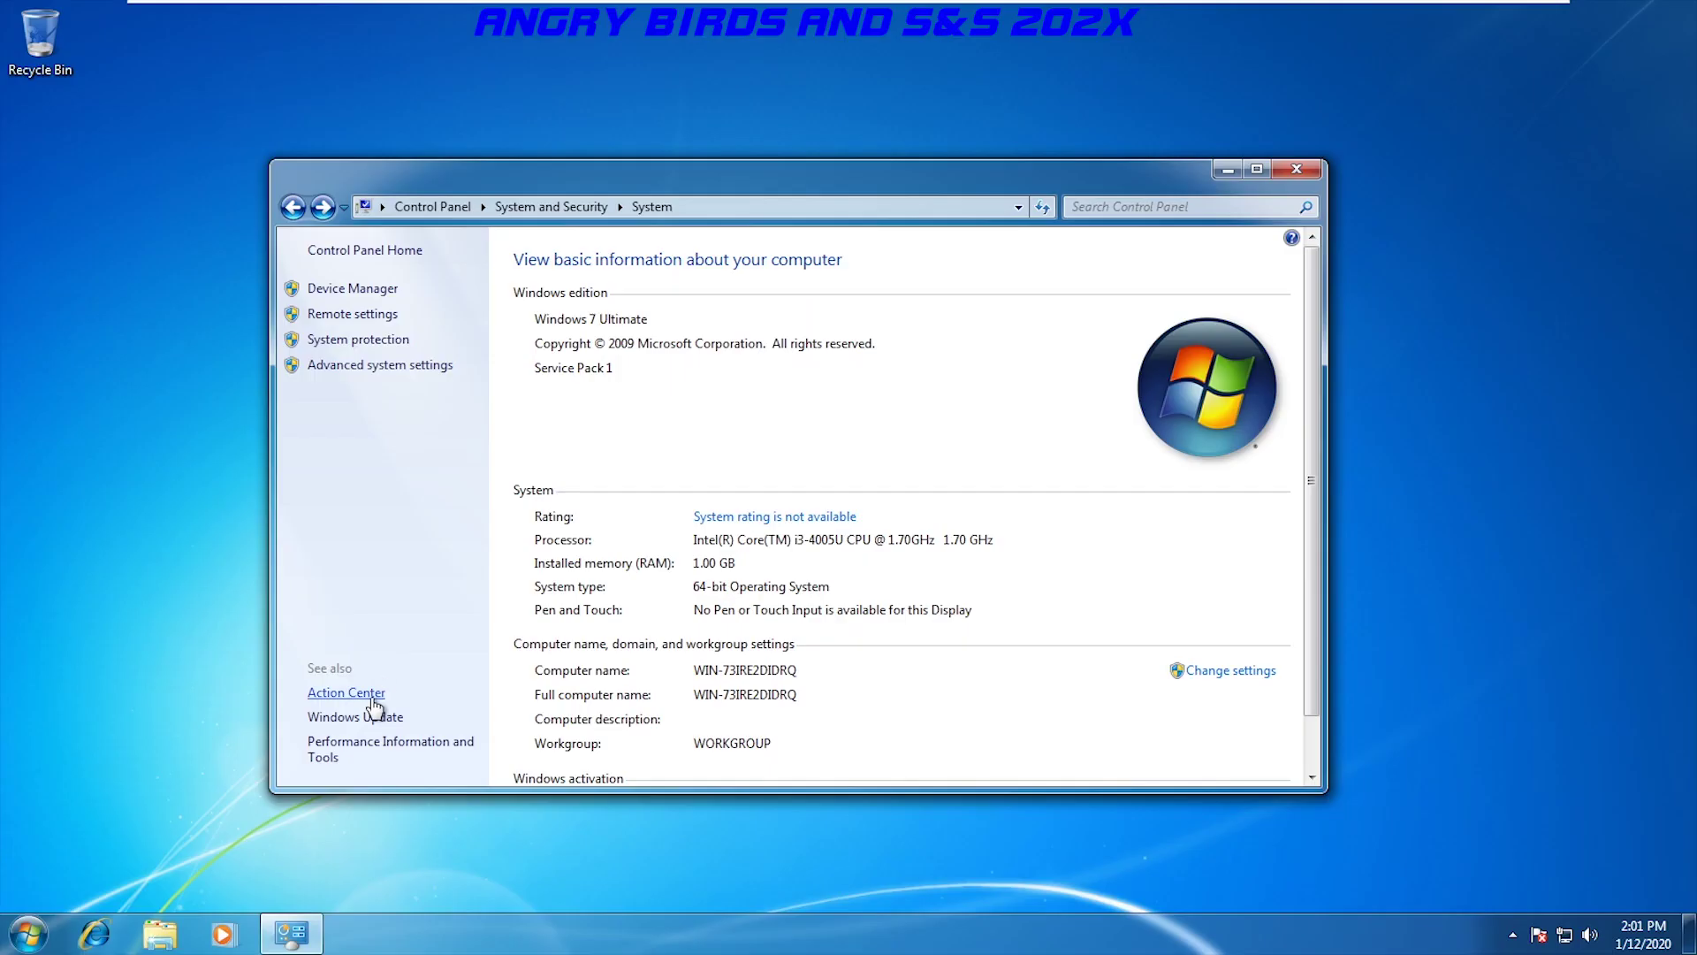
Open Action Center from the See also links on the System page.
{"action": "left_click", "coordinate": [378, 695]}
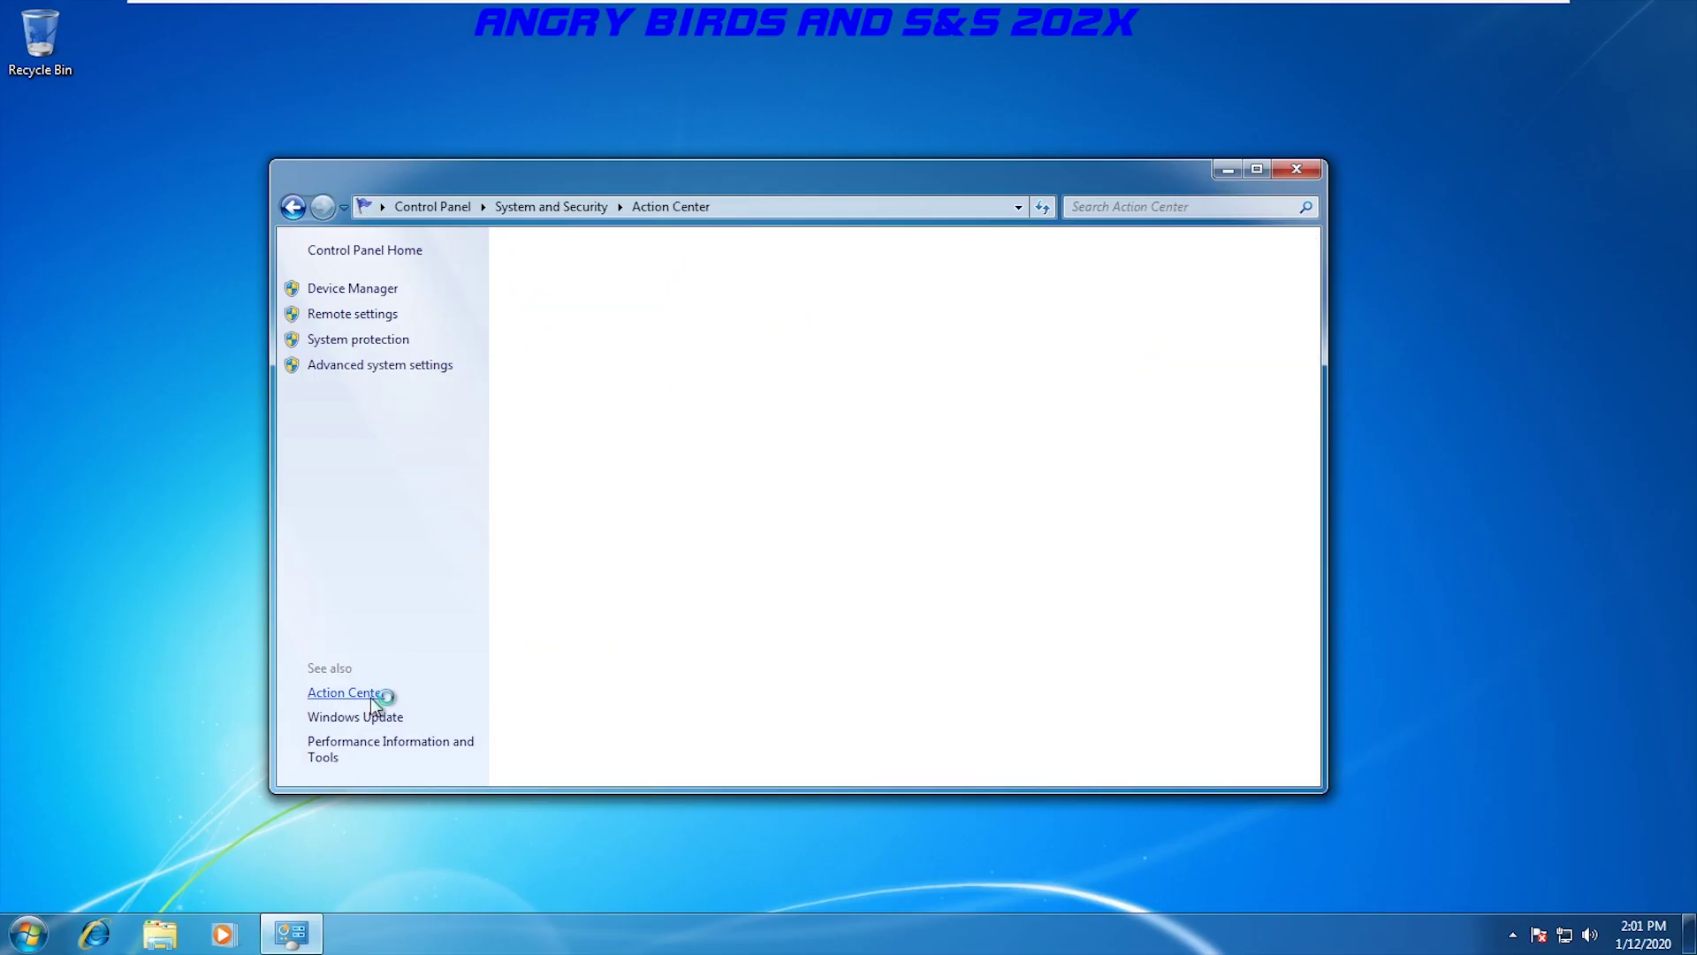